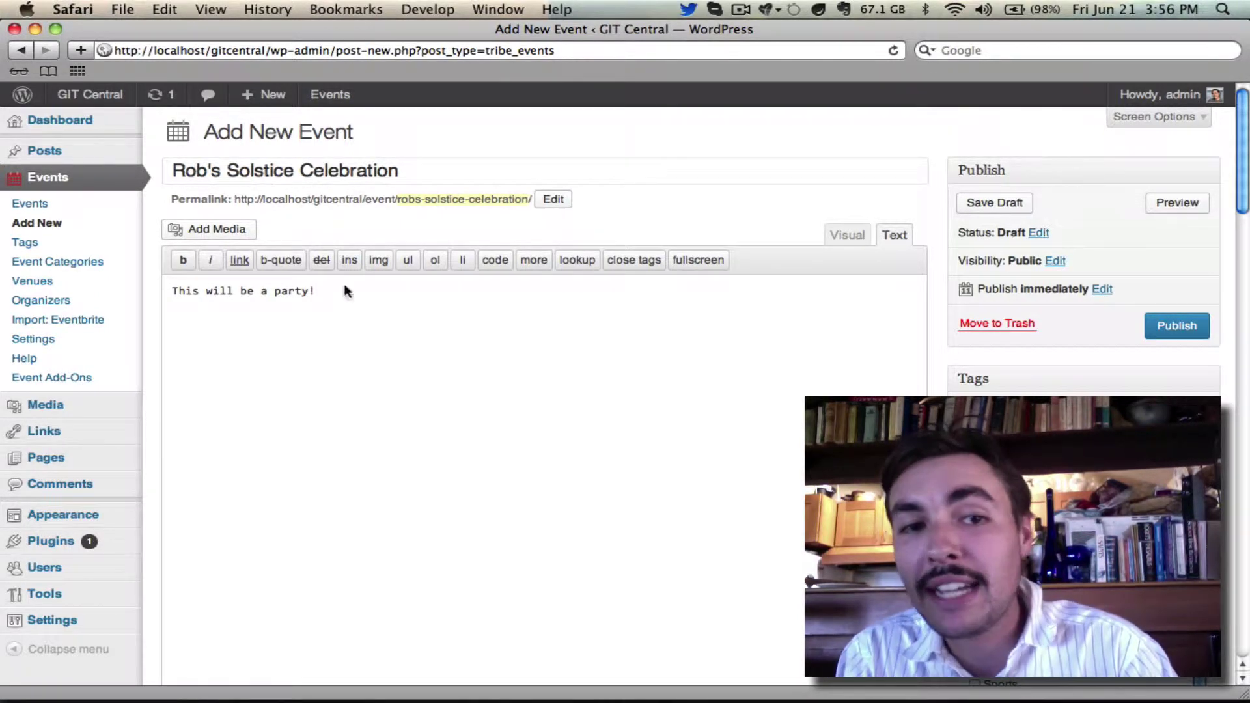
Scroll down the Add New Event form to the date, time and venue fields.
scroll(775, 471, down, 5)
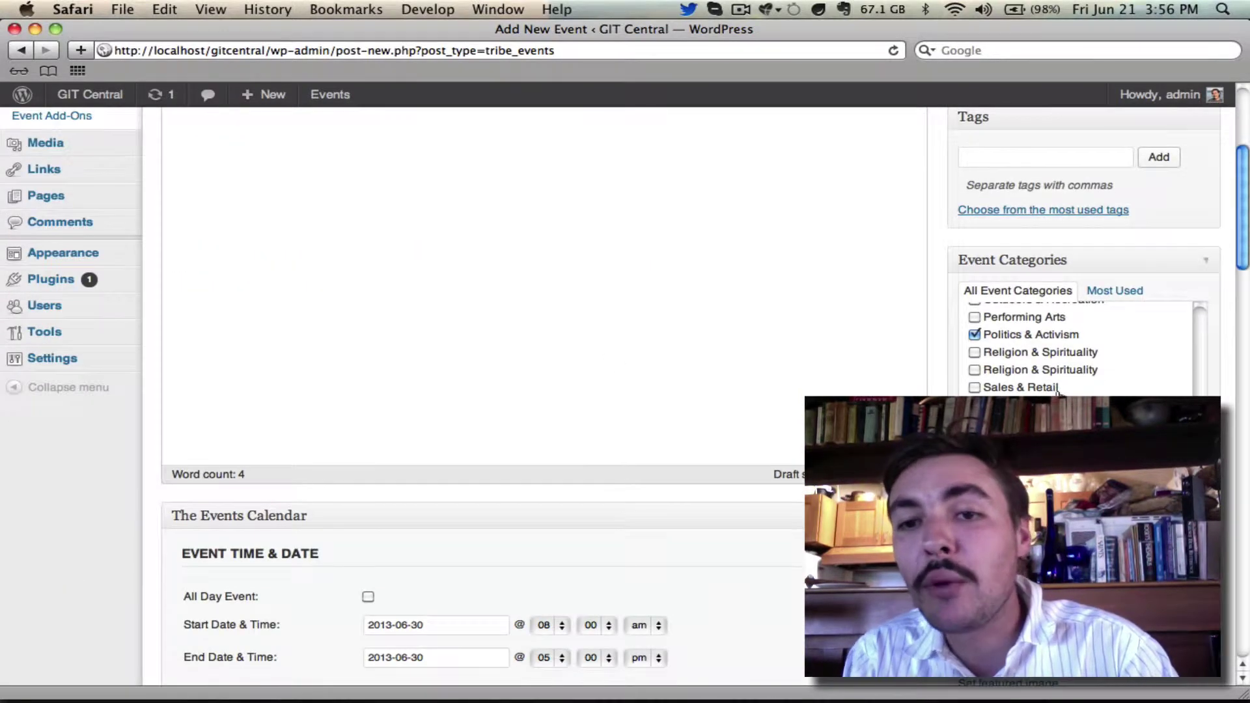
scroll(768, 401, down, 5)
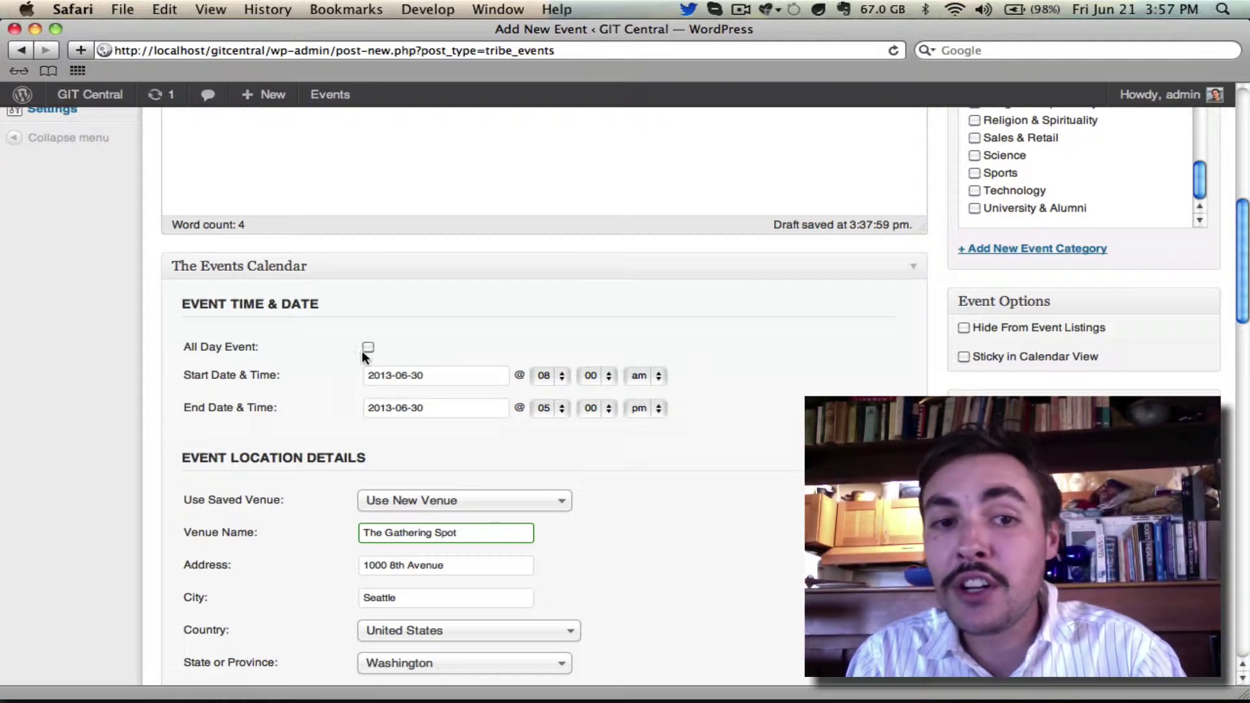
Scroll past Event Organizer Details and Event Cost to the Eventbrite Tickets section.
scroll(519, 378, down, 5)
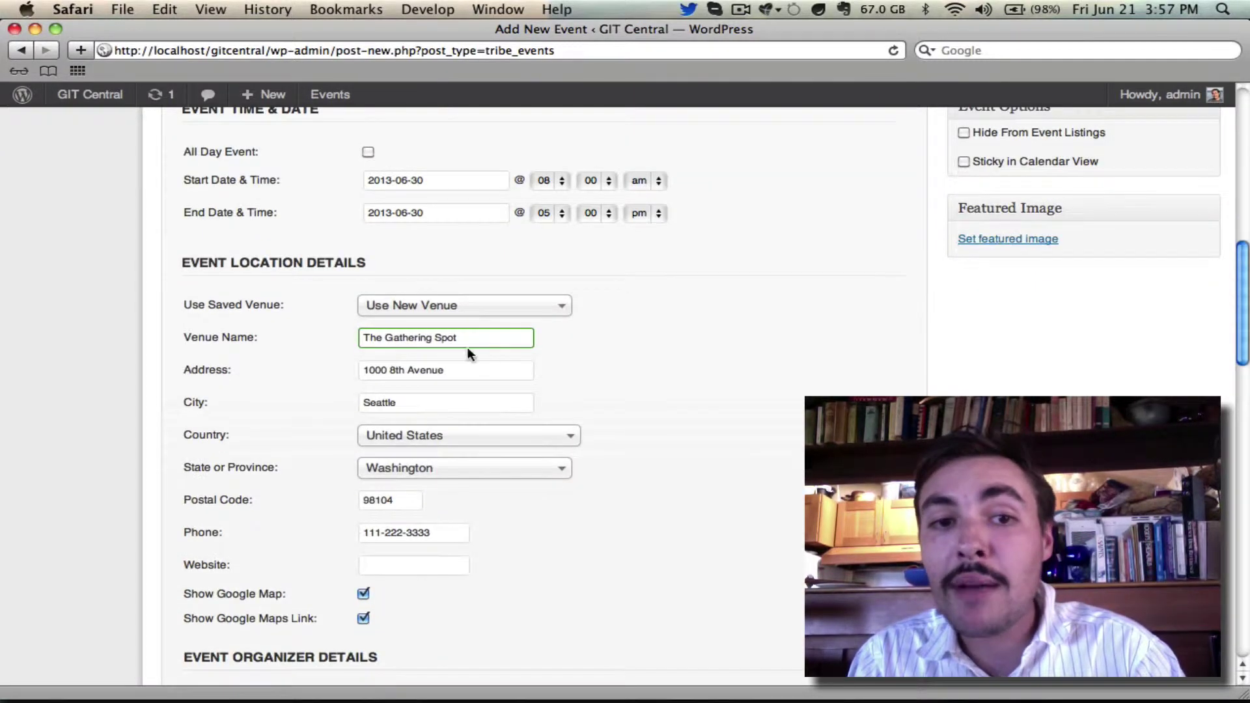
scroll(681, 326, down, 7)
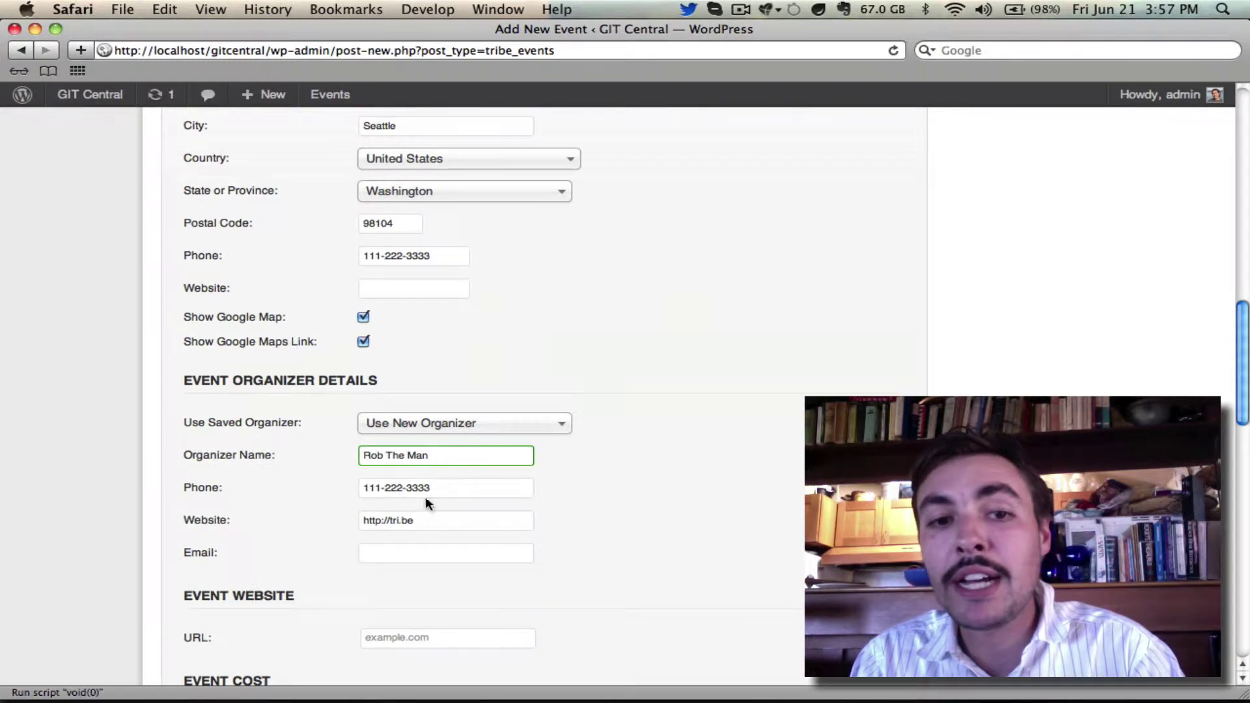
scroll(556, 474, down, 4)
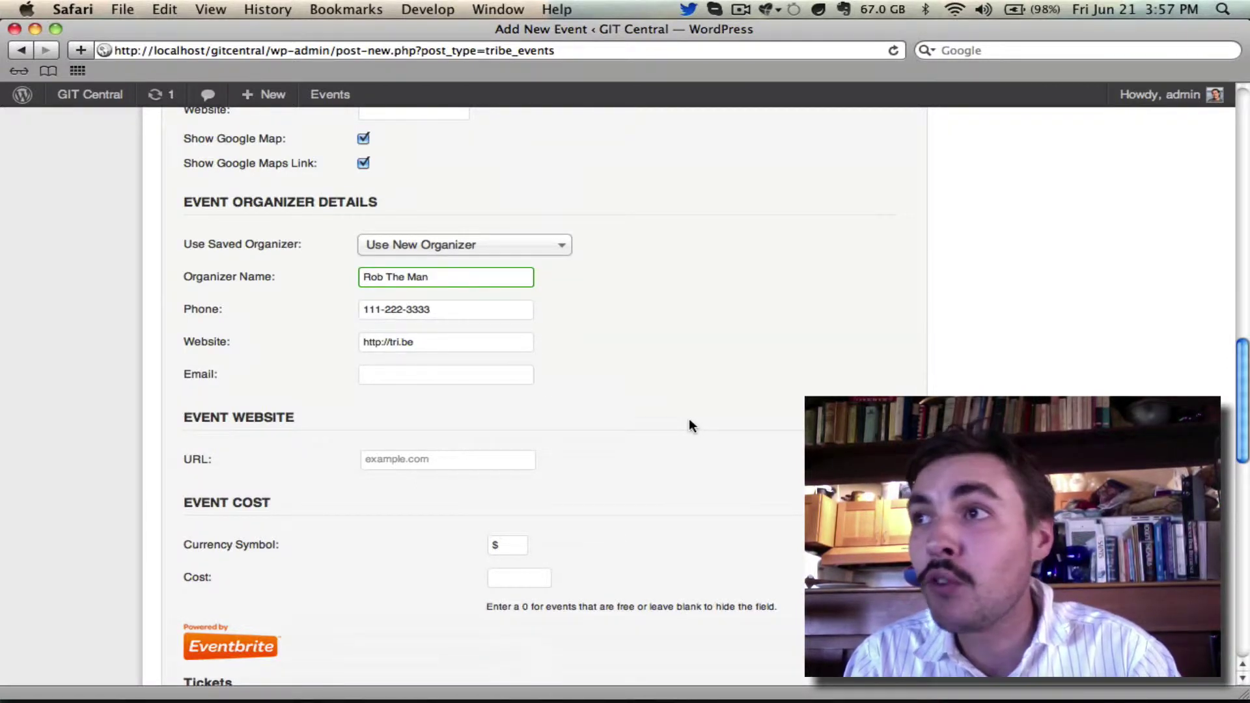
scroll(691, 420, down, 5)
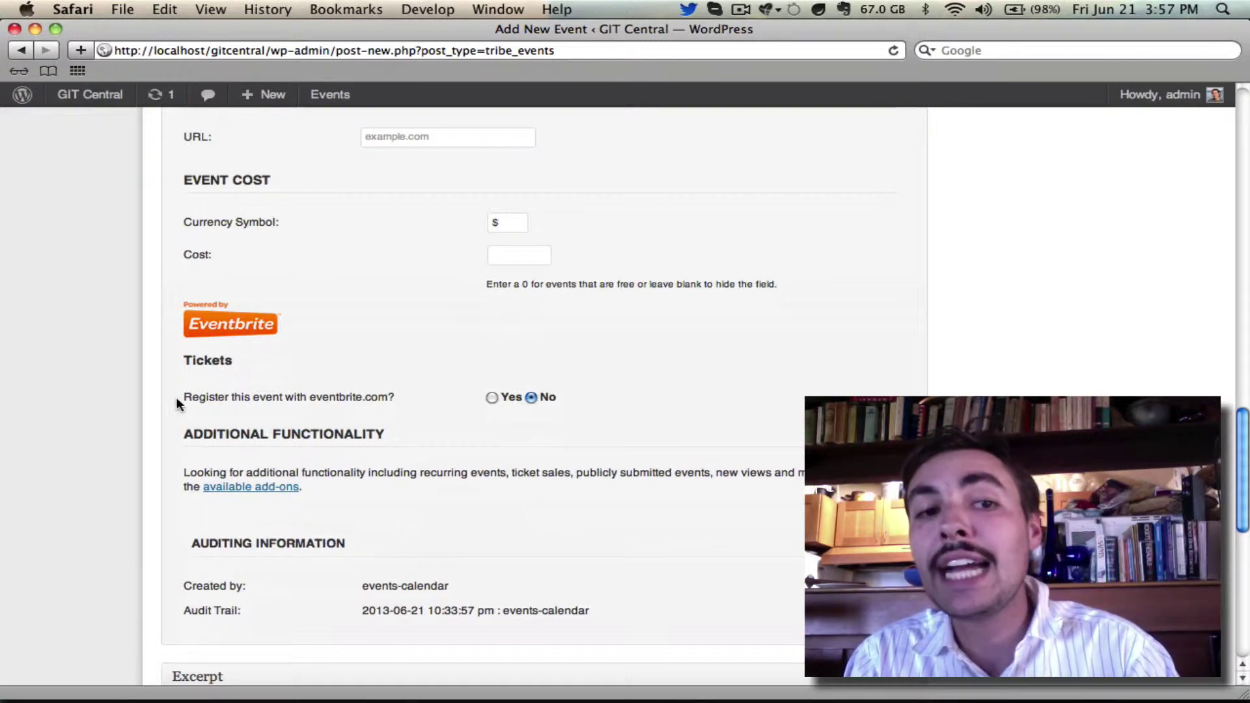
Choose Yes for registering the event with eventbrite.com and bring the first-ticket fields into view.
click(491, 395)
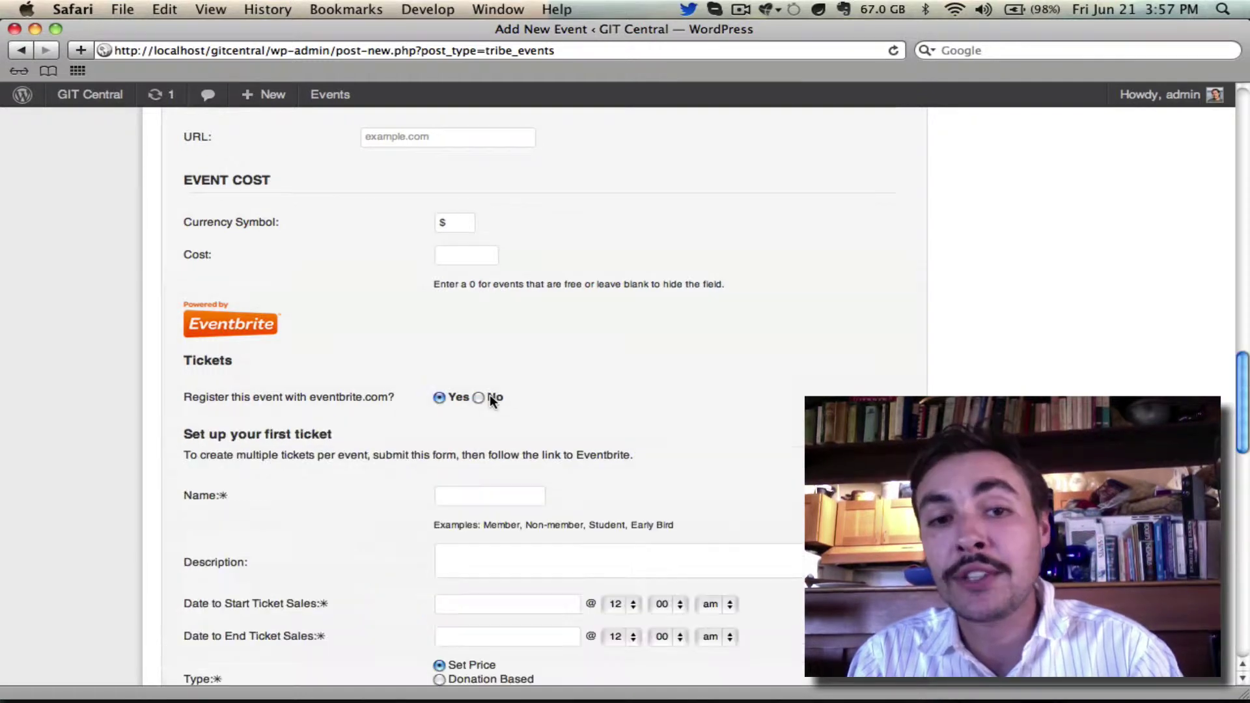
scroll(491, 395, down, 3)
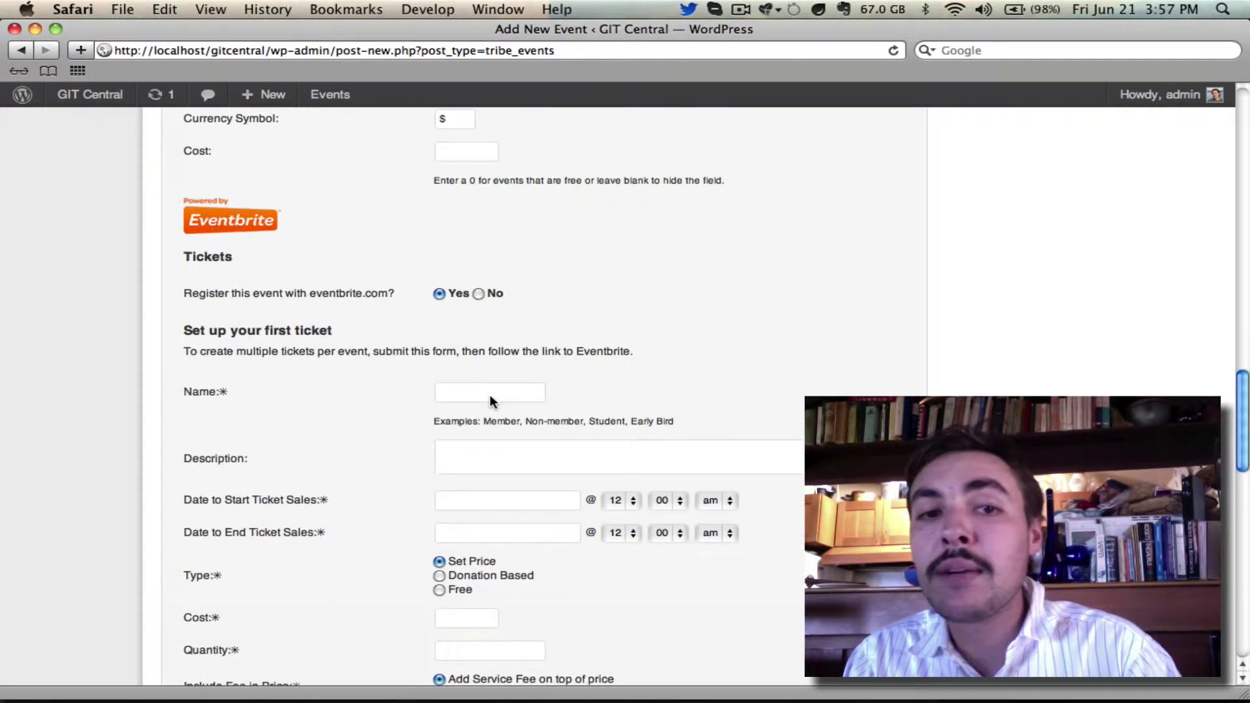
scroll(491, 393, down, 3)
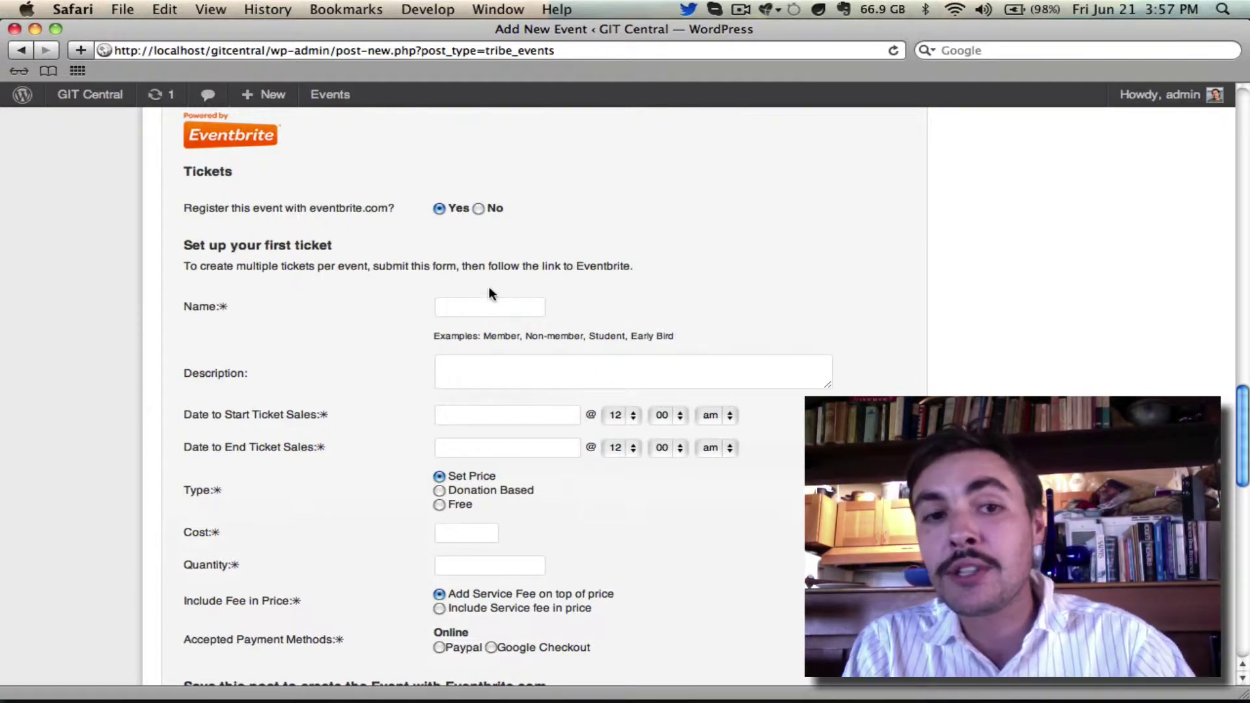
Name the ticket Adults with the description 'Adults are always welcome.'.
click(533, 303)
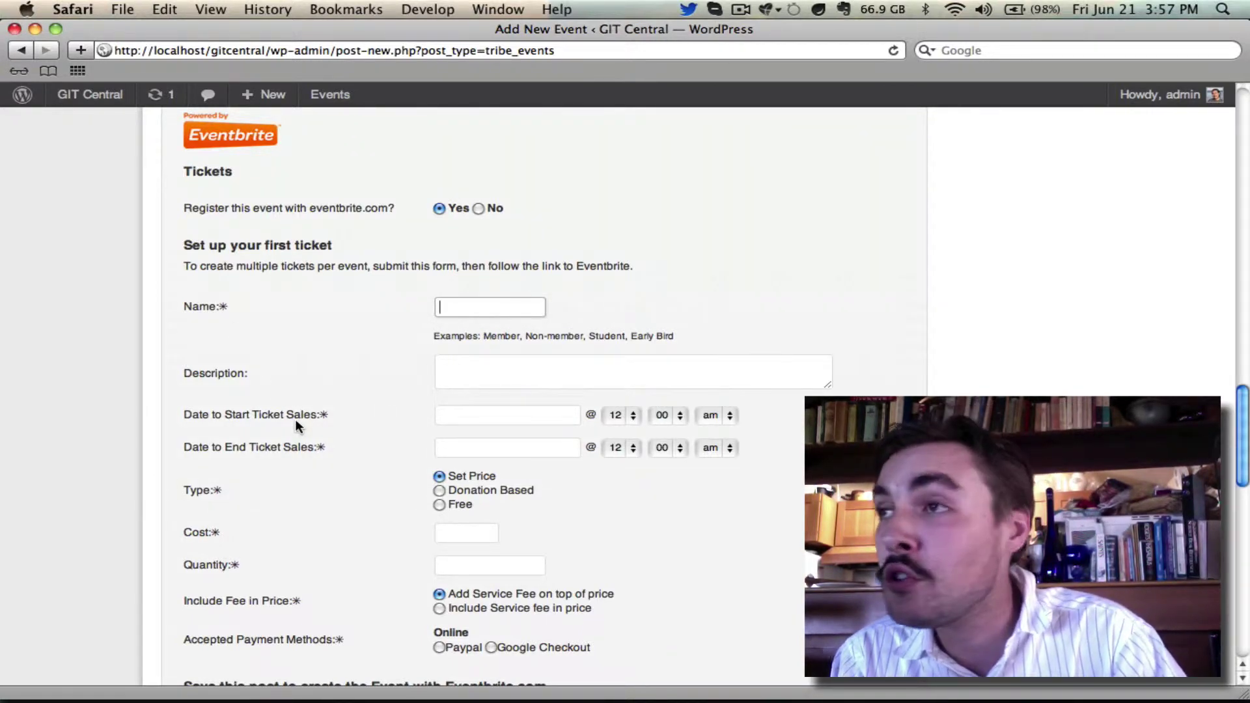
text(Adults)
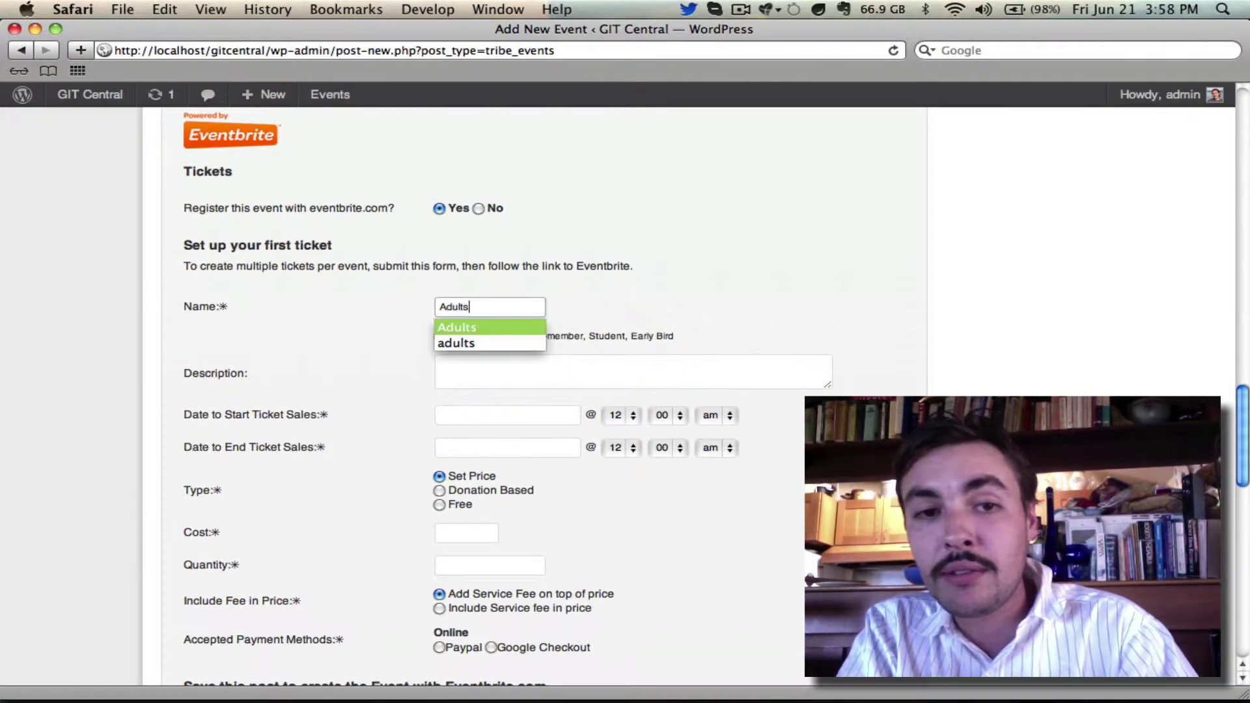
click(439, 366)
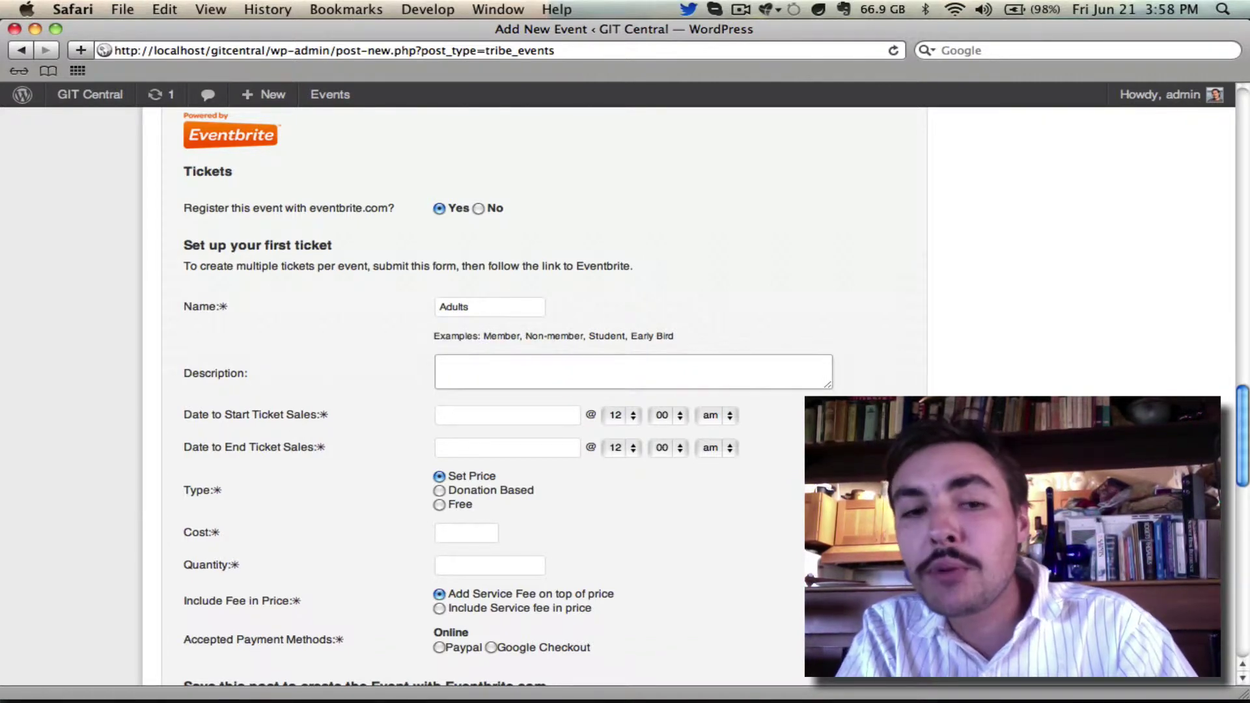
text(Adults area )
text(the)
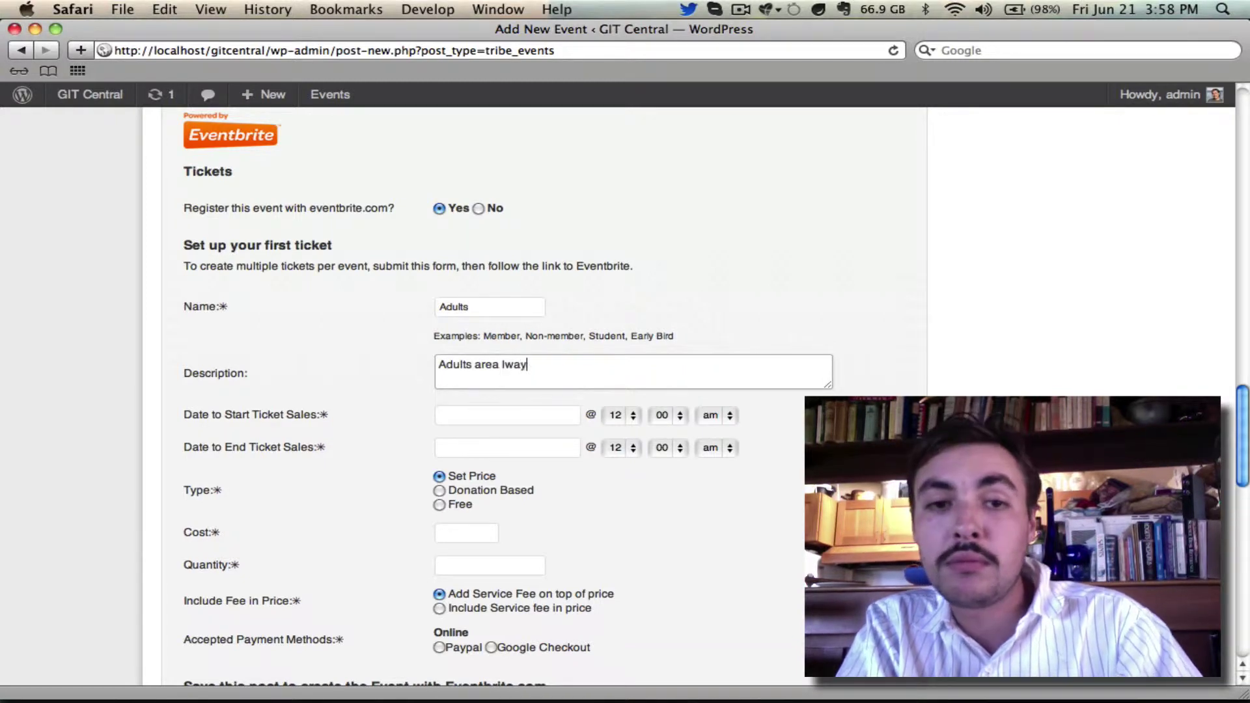
key(BackSpace)
key(BackSpace)
key(BackSpace)
key(BackSpace)
key(BackSpace)
text(always welcome.)
Set ticket sales to run from 2013-06-22 to 2013-06-26.
click(456, 415)
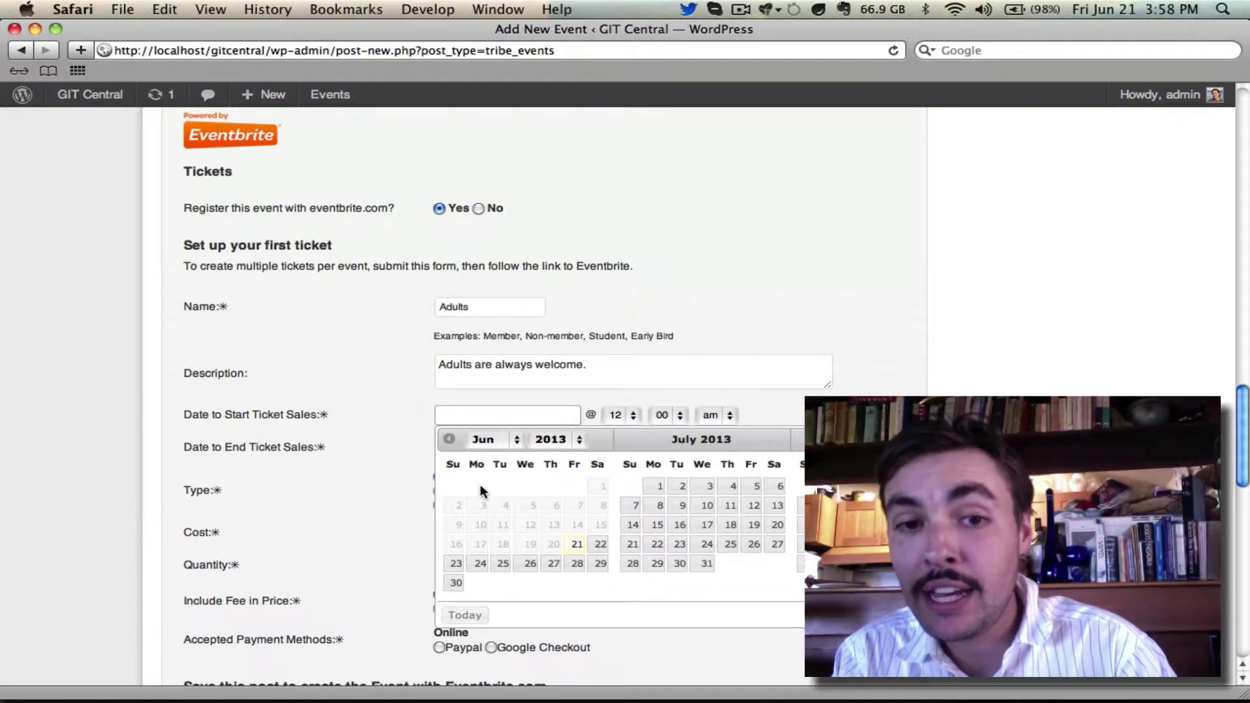
click(597, 546)
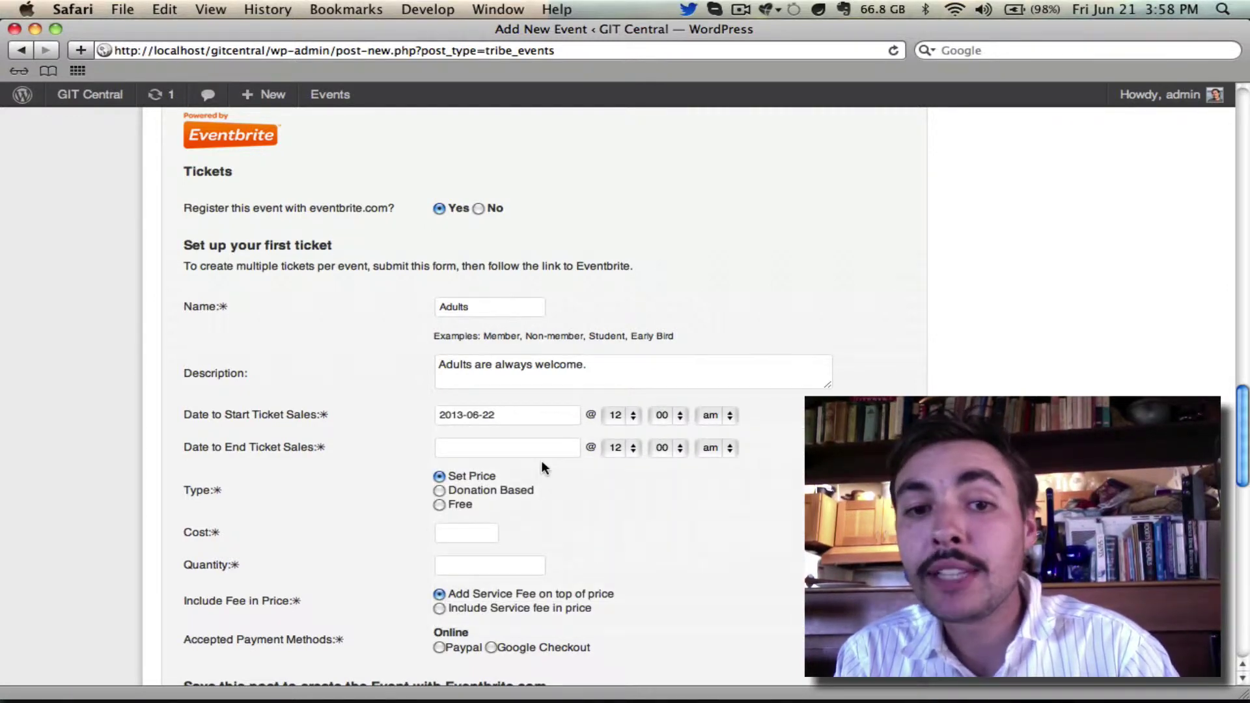
click(546, 449)
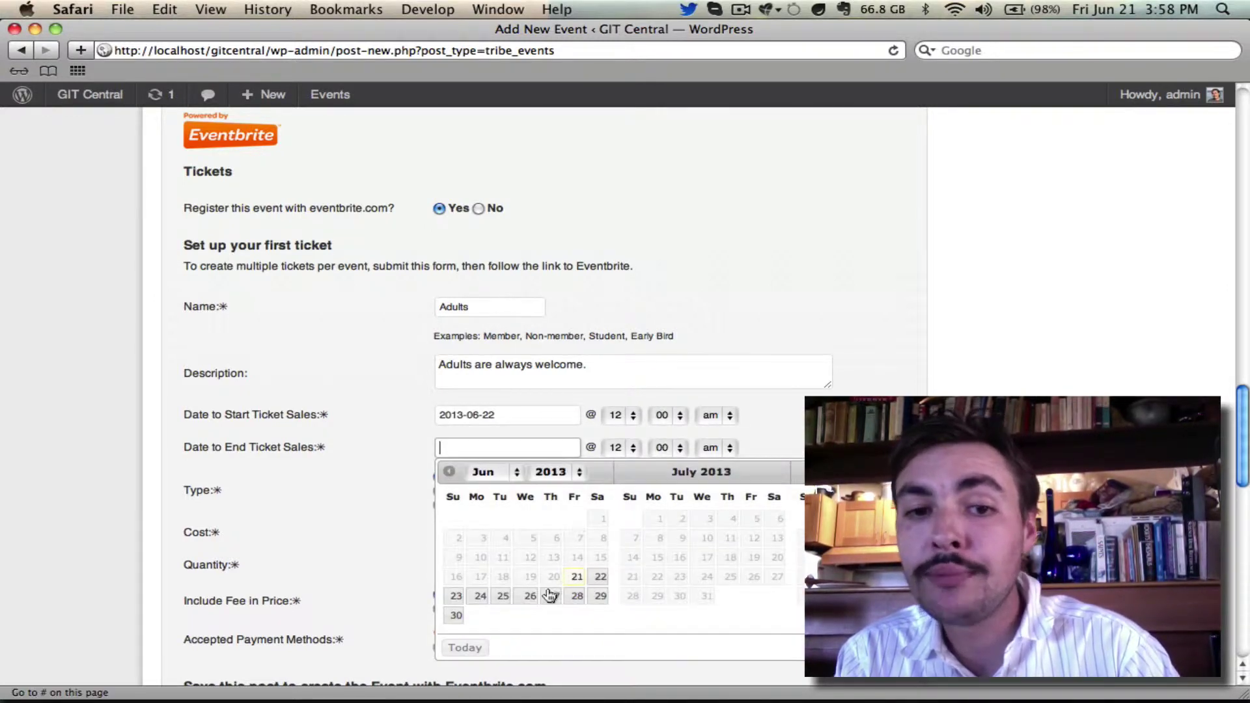
click(530, 596)
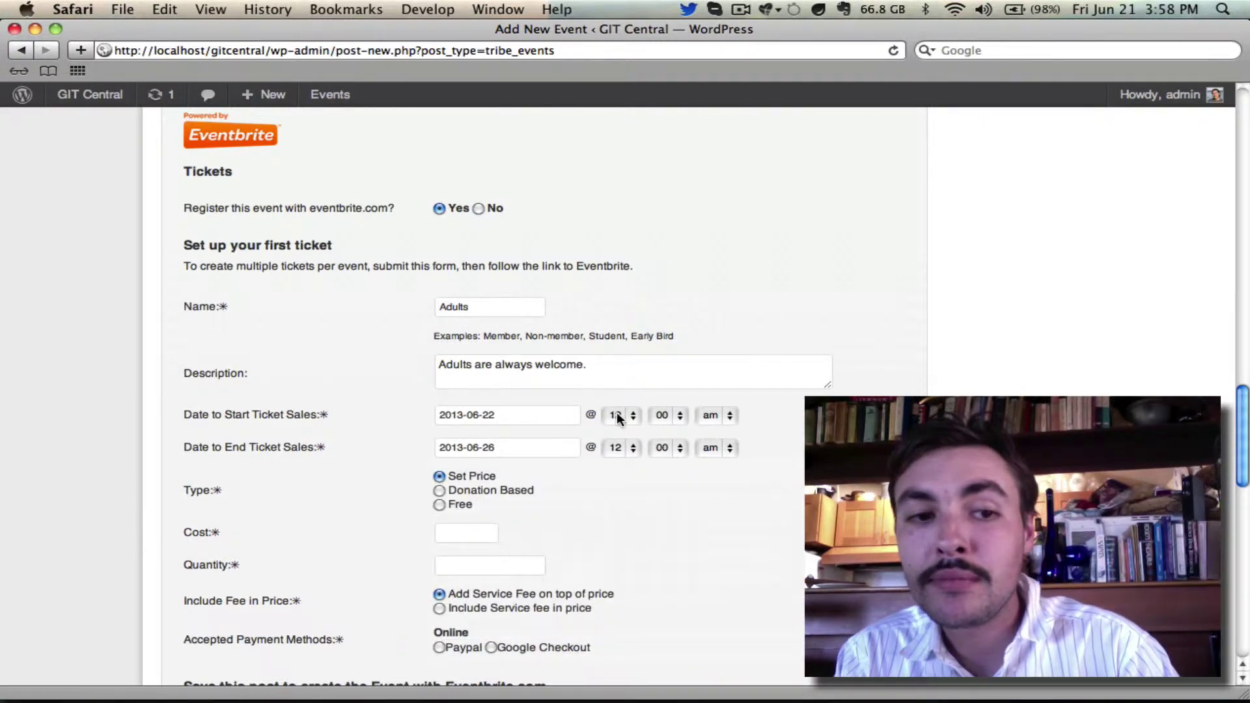
scroll(617, 417, down, 5)
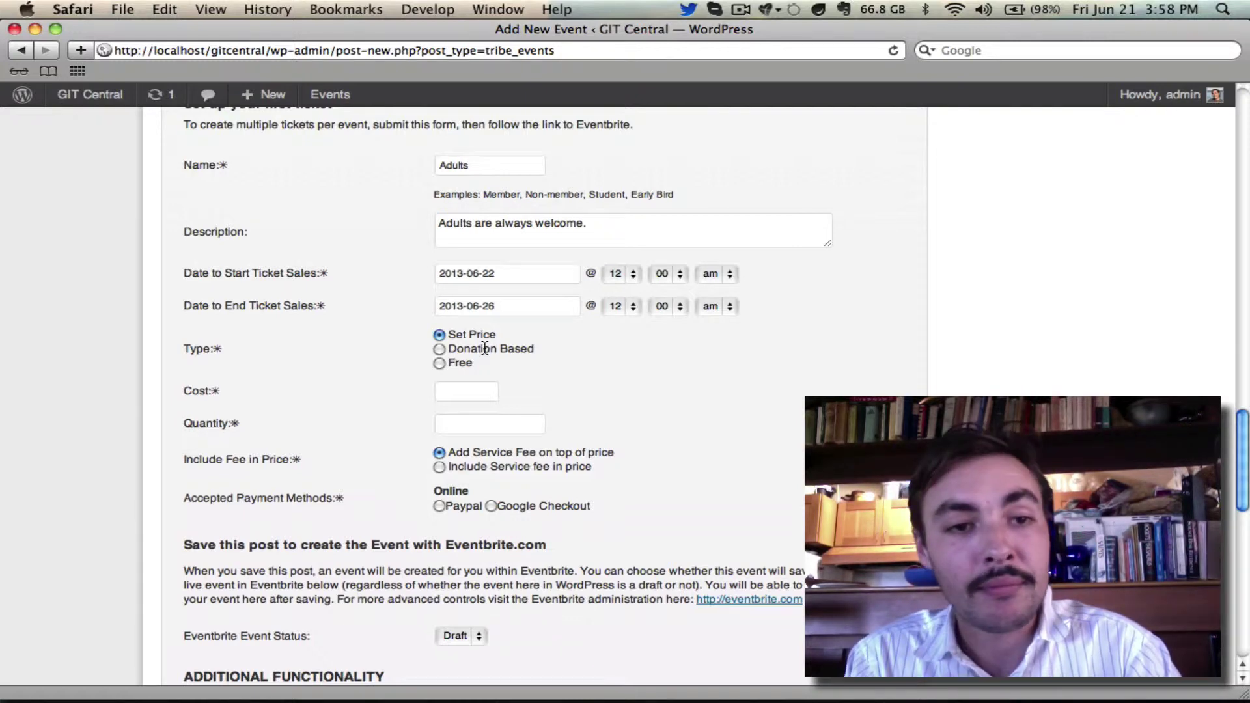
Enter a cost of 15 and a quantity of 150 for the Adults ticket.
click(460, 393)
text(15)
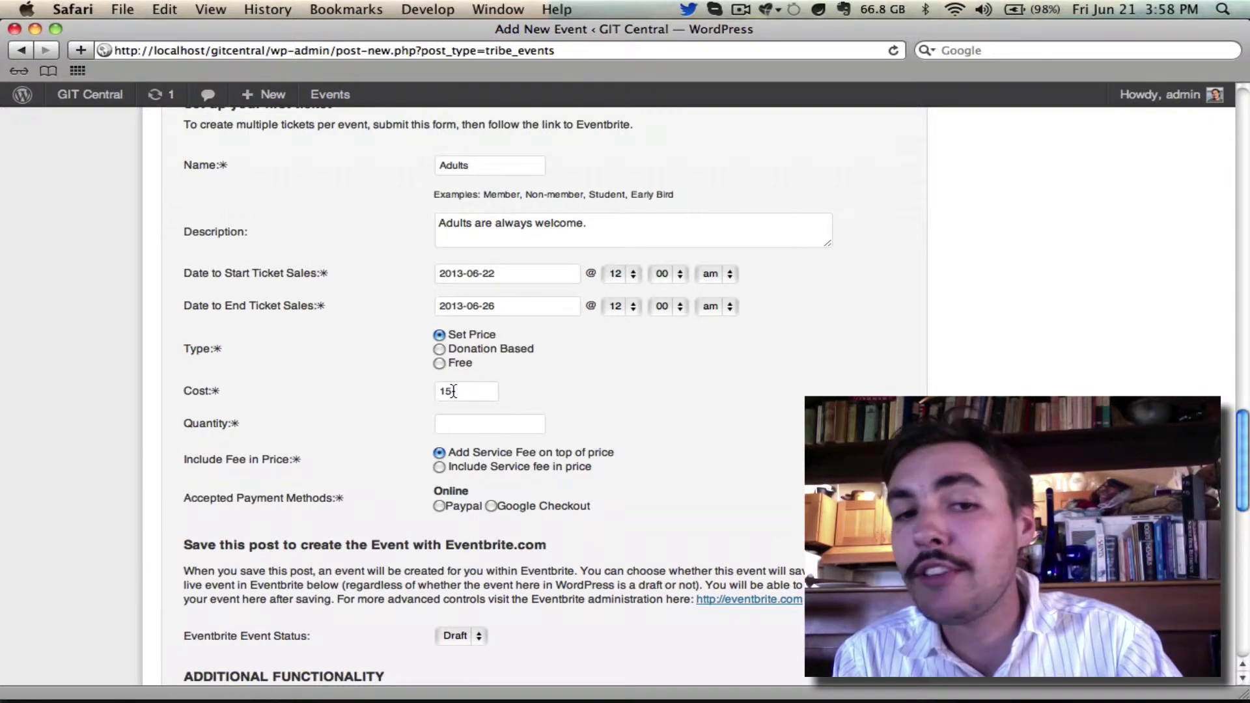
click(455, 424)
text(150)
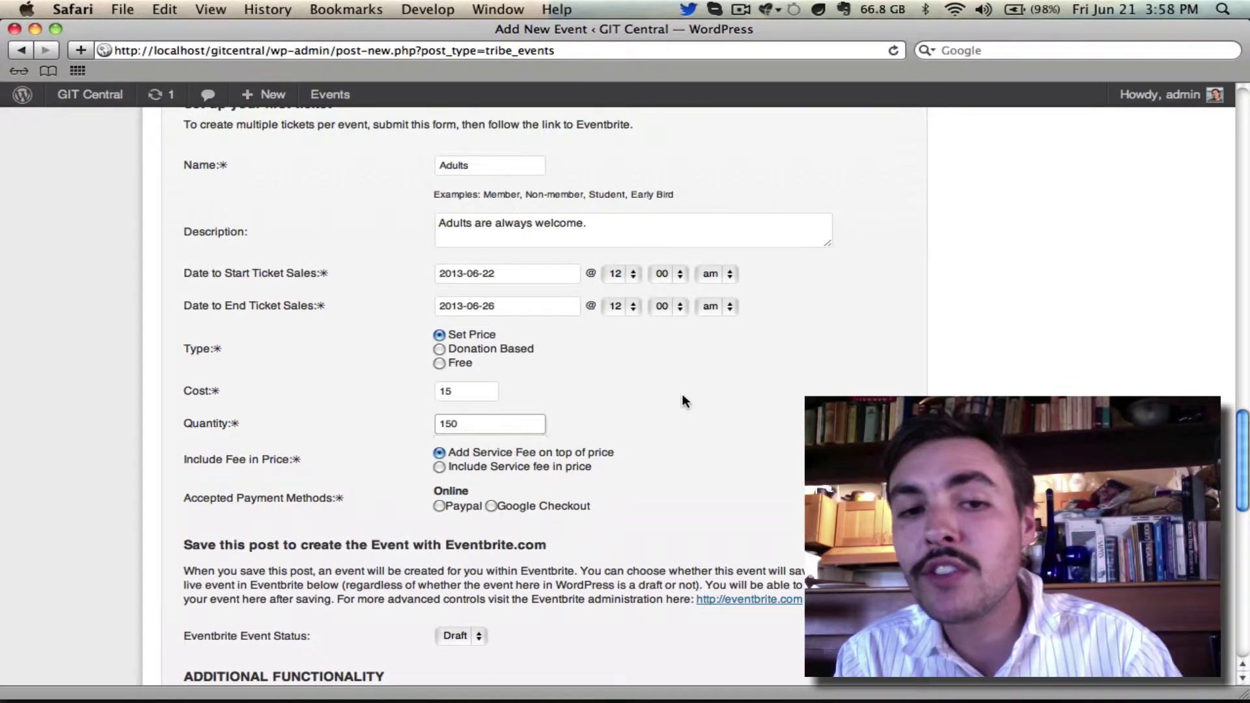
click(682, 395)
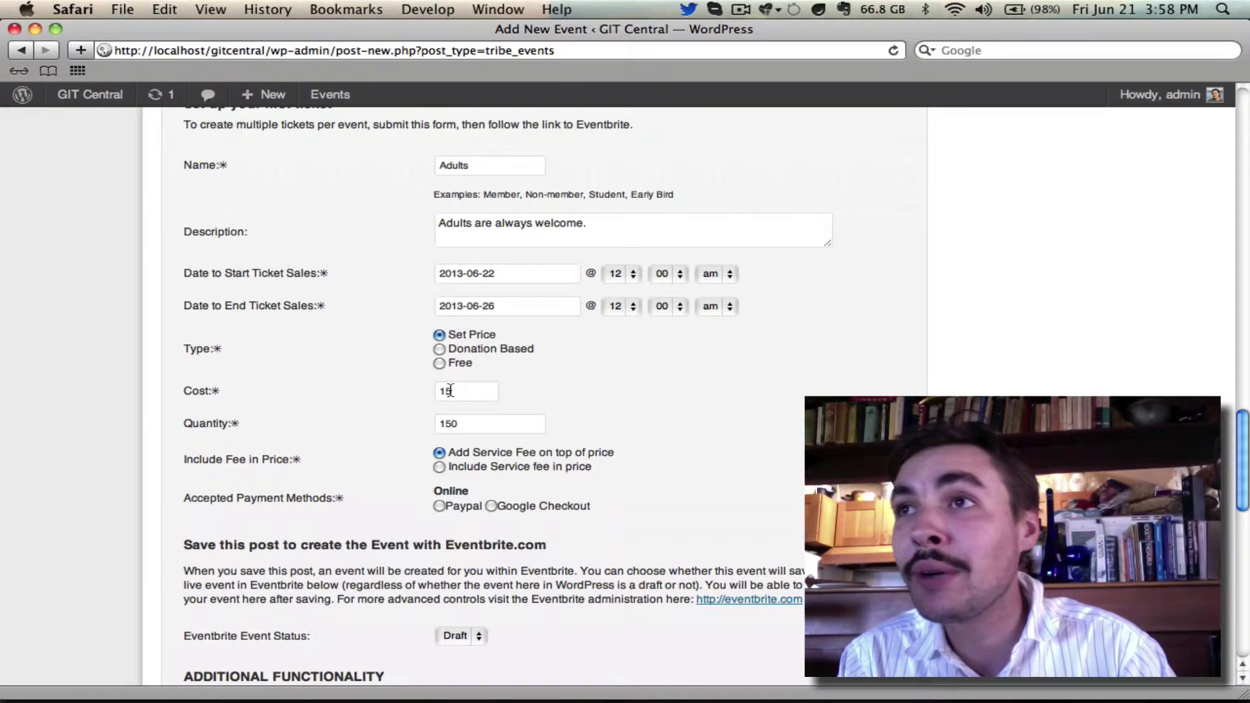
scroll(456, 394, down, 3)
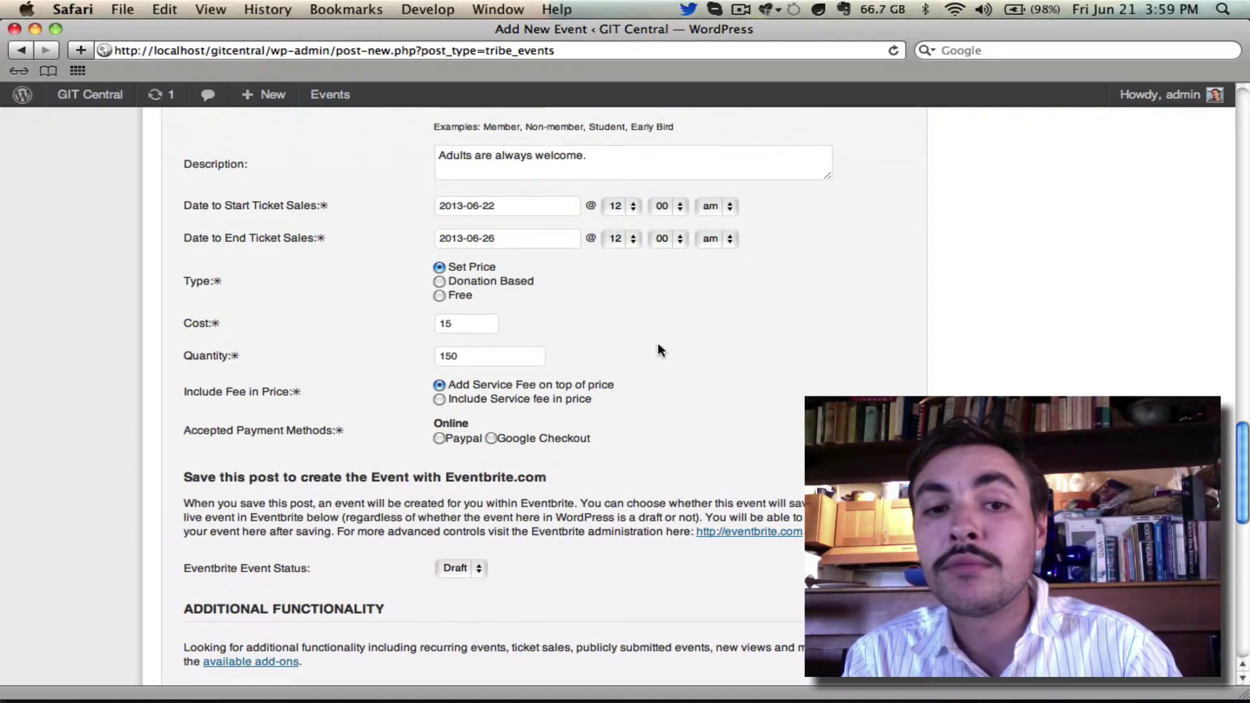
scroll(659, 349, down, 3)
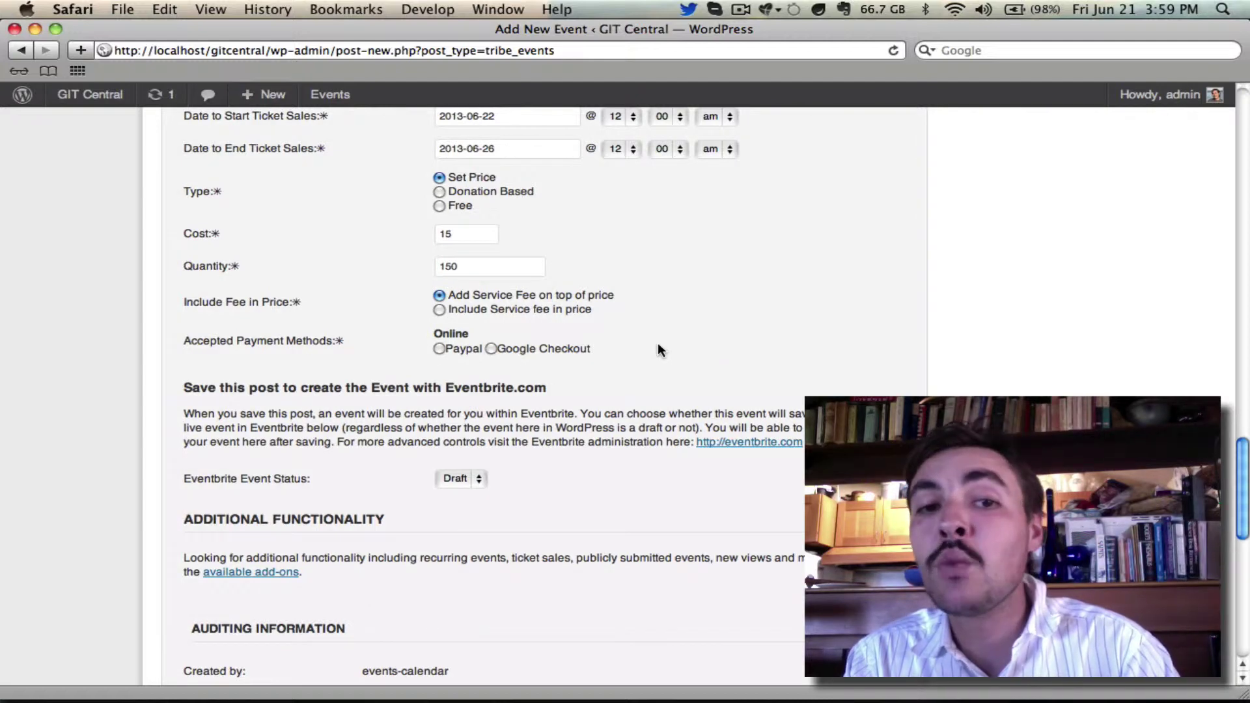
Select PayPal as the online payment method and tick Check under Offline payments.
click(439, 349)
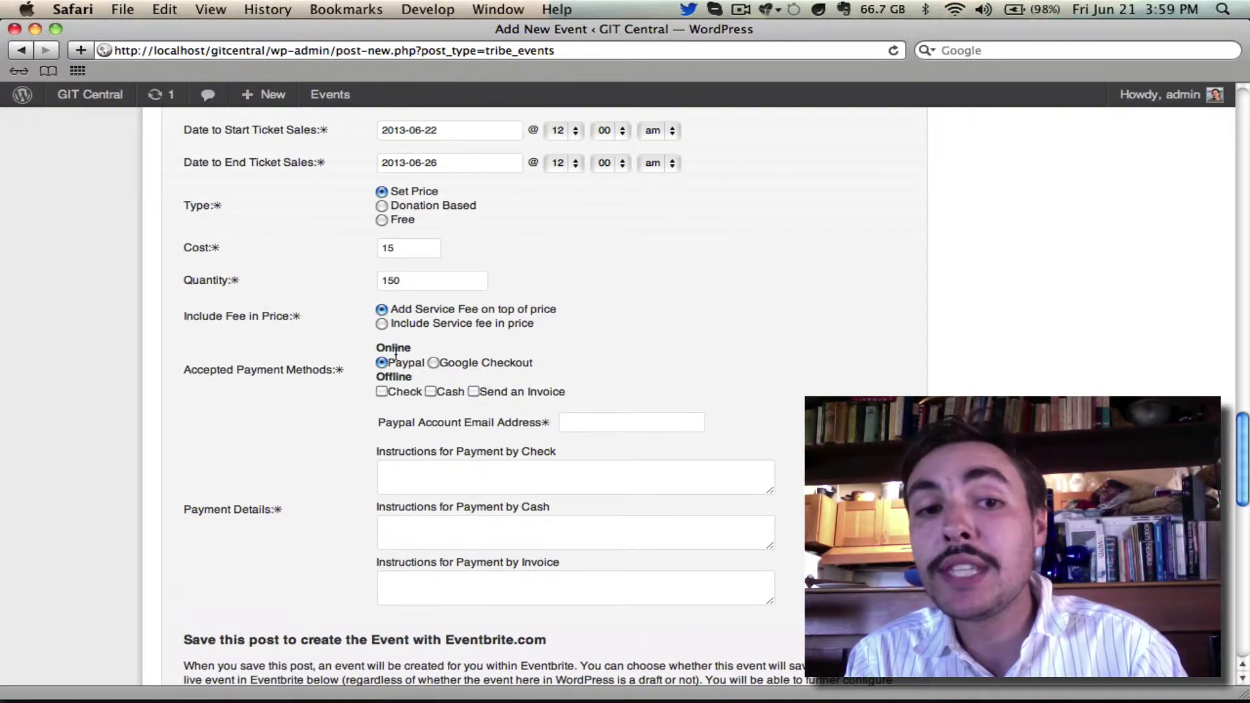
click(383, 391)
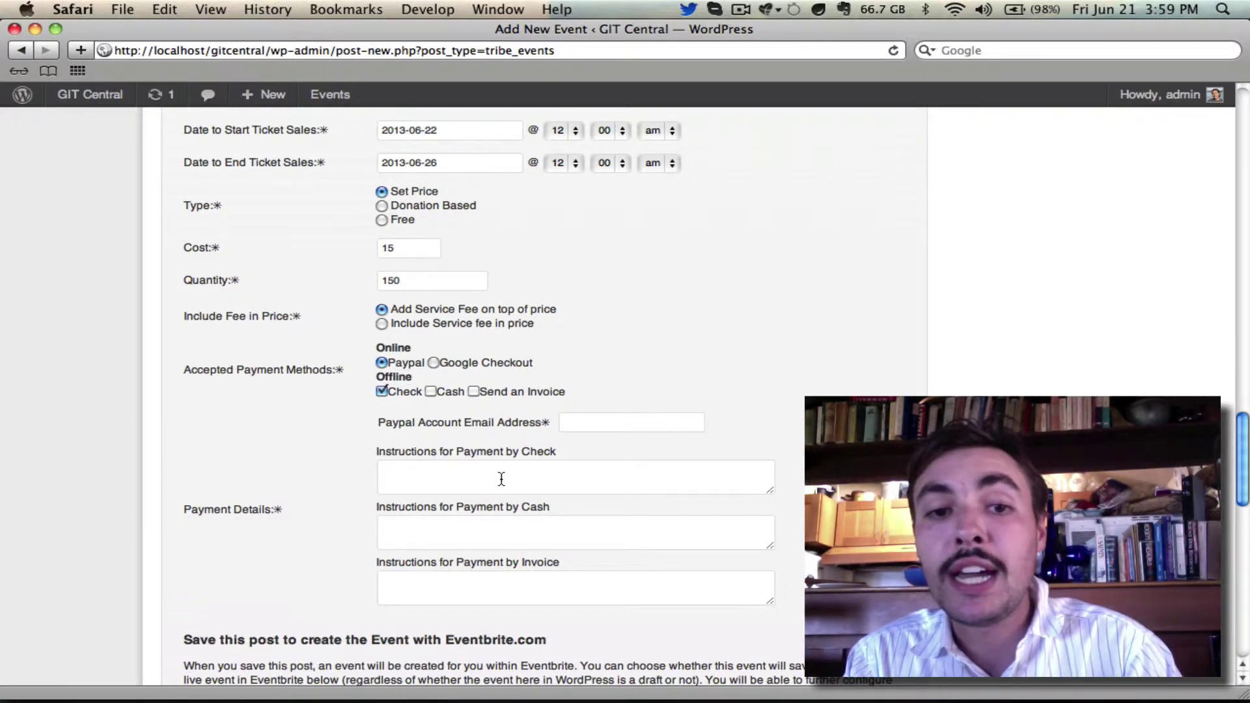
click(475, 478)
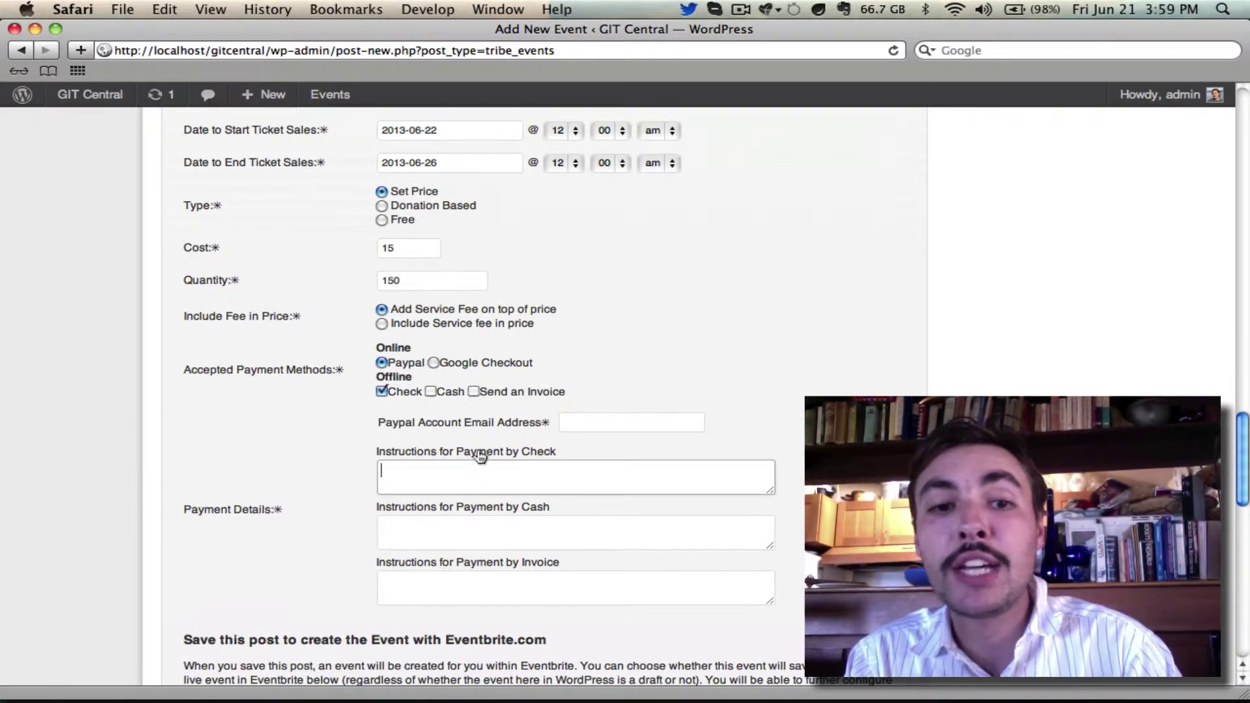
drag(393, 423, 463, 424)
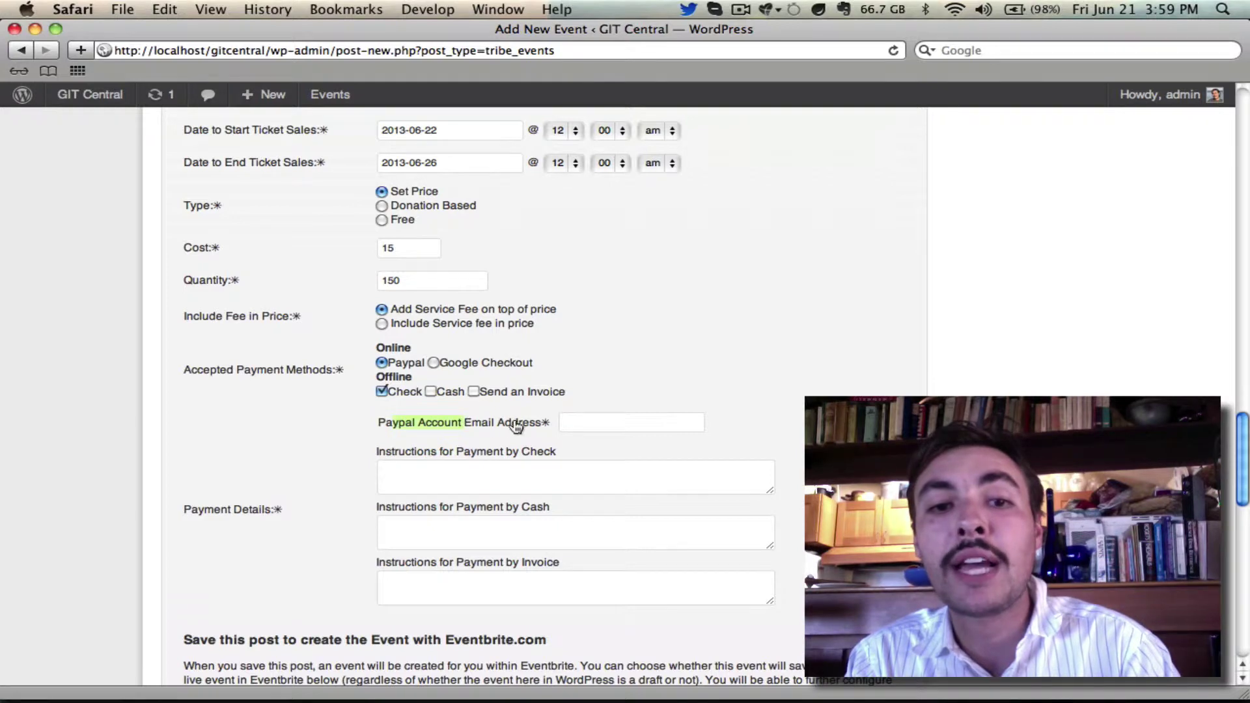
Fill in the PayPal account e-mail and the check instructions 'Slip it under the mat.'.
click(564, 422)
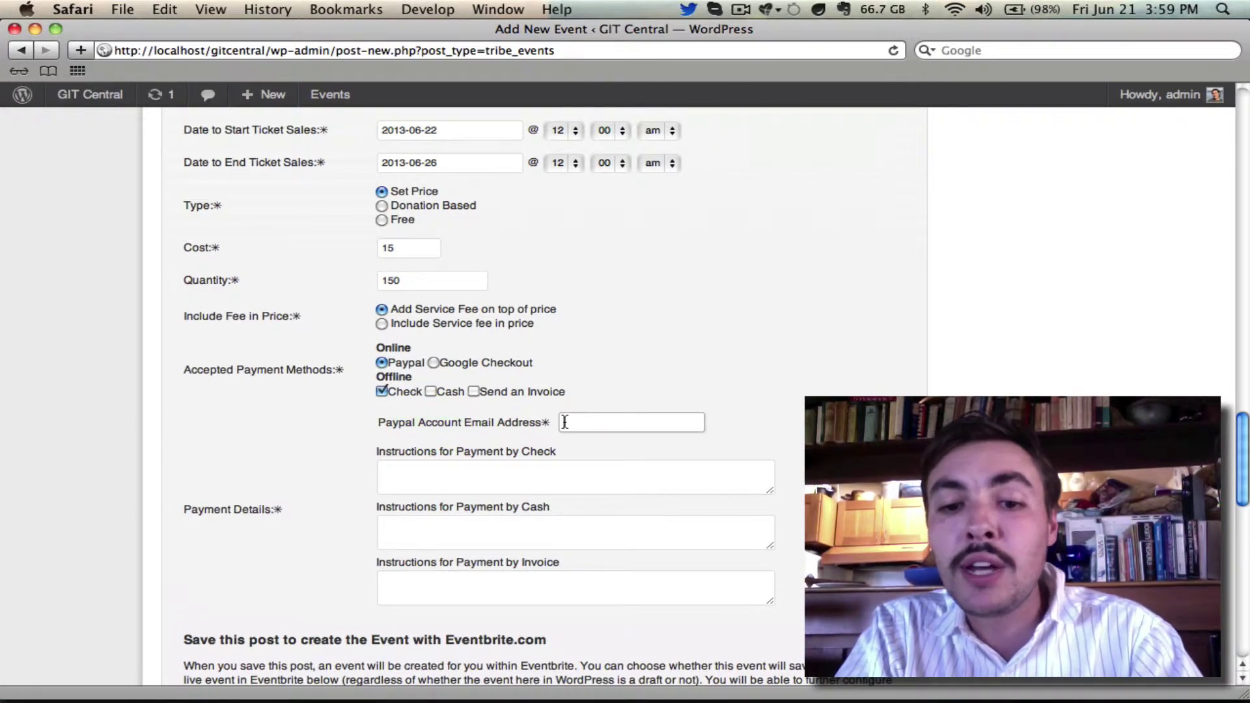
key(super+a)
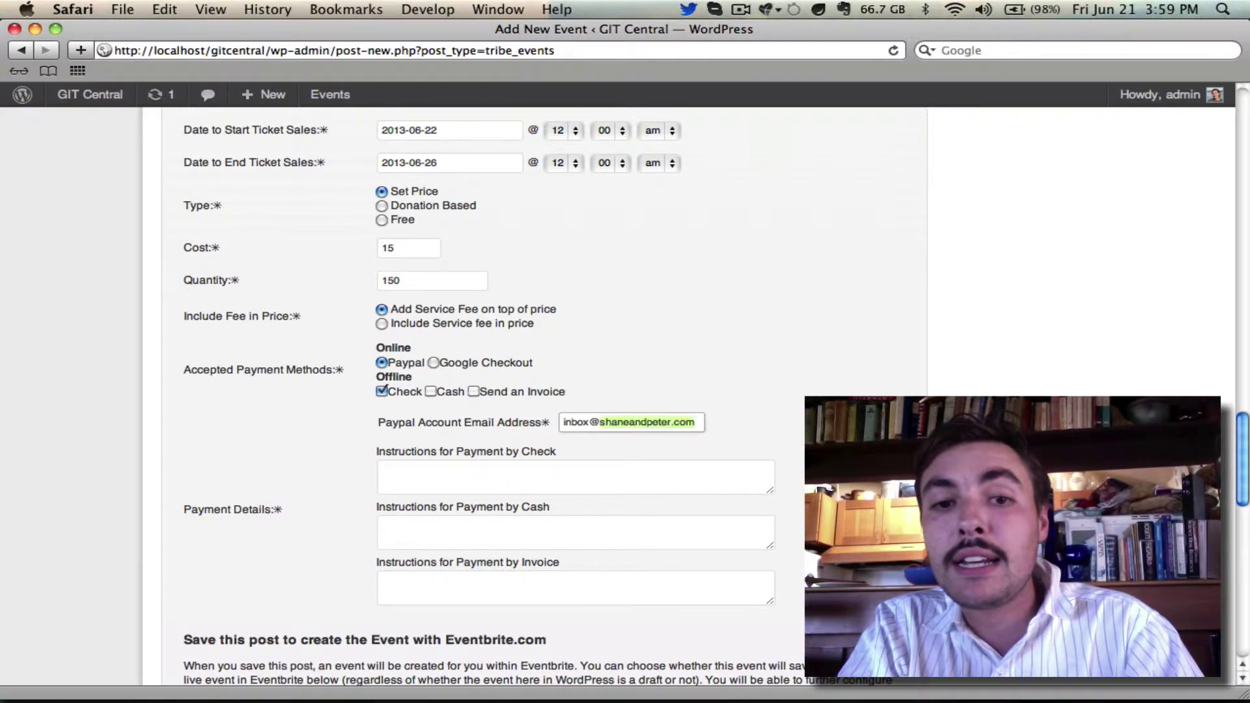
click(662, 478)
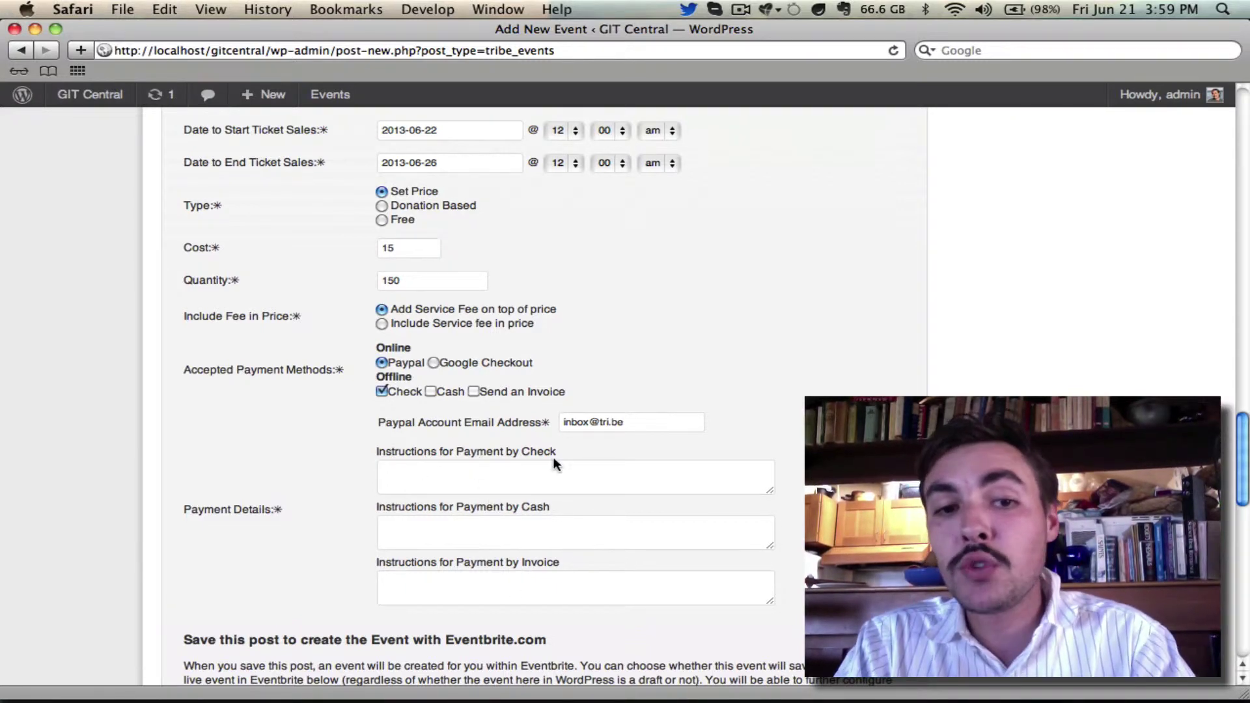
text(Slip it under the mat.)
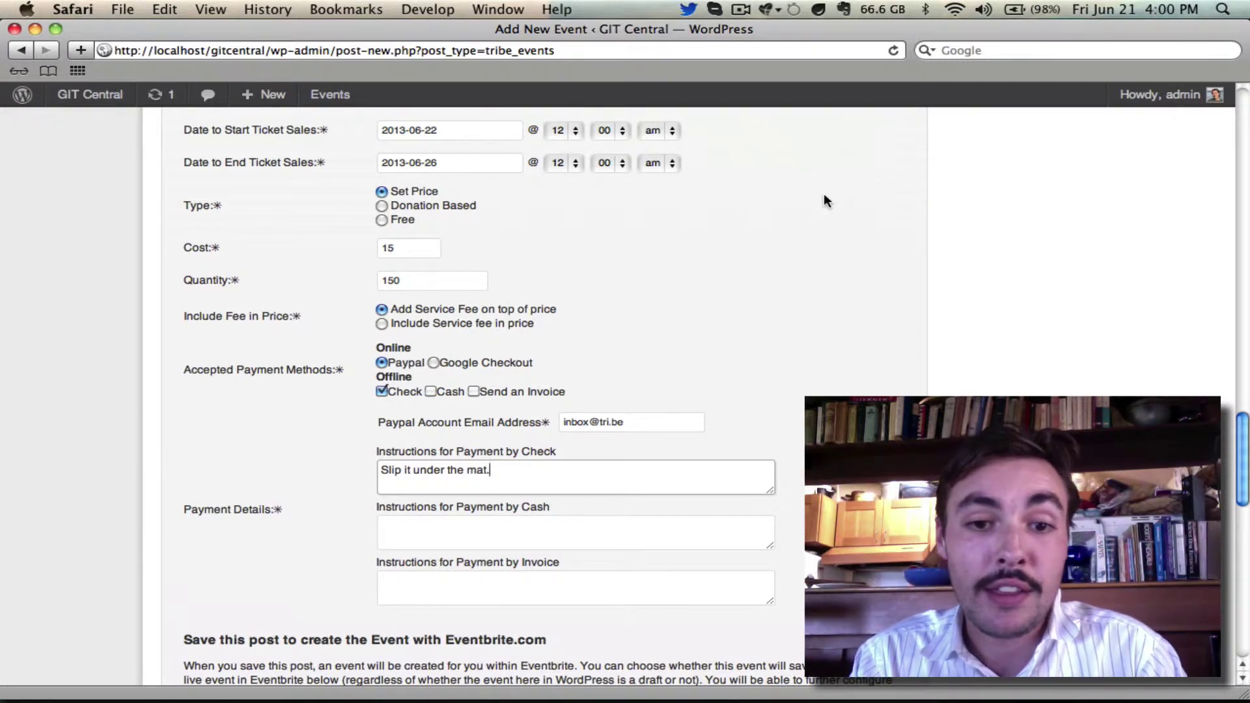
scroll(823, 193, down, 3)
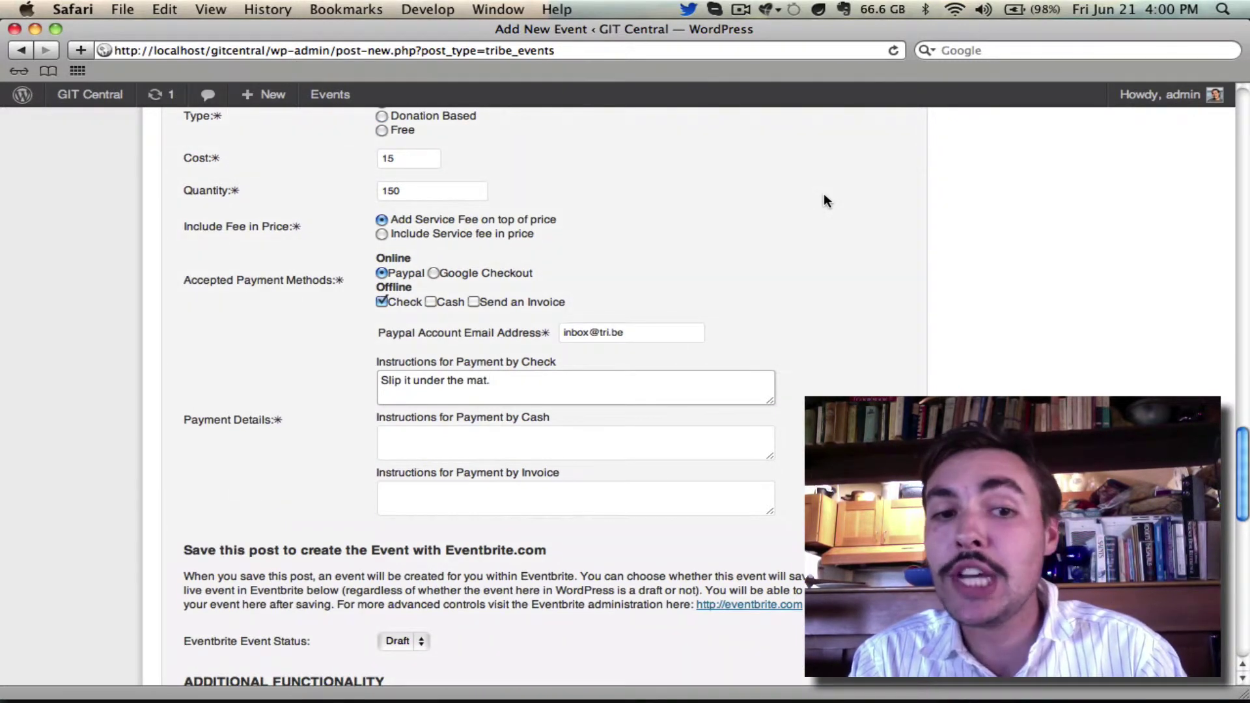
scroll(824, 195, down, 8)
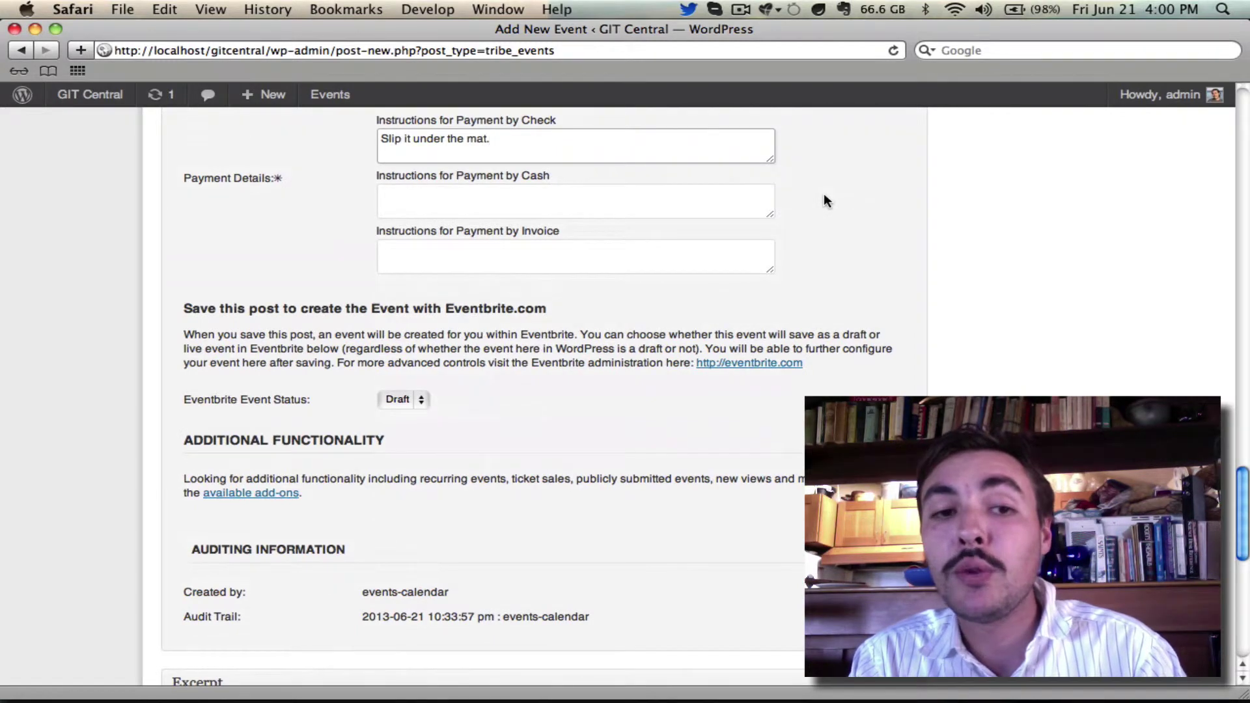
click(386, 401)
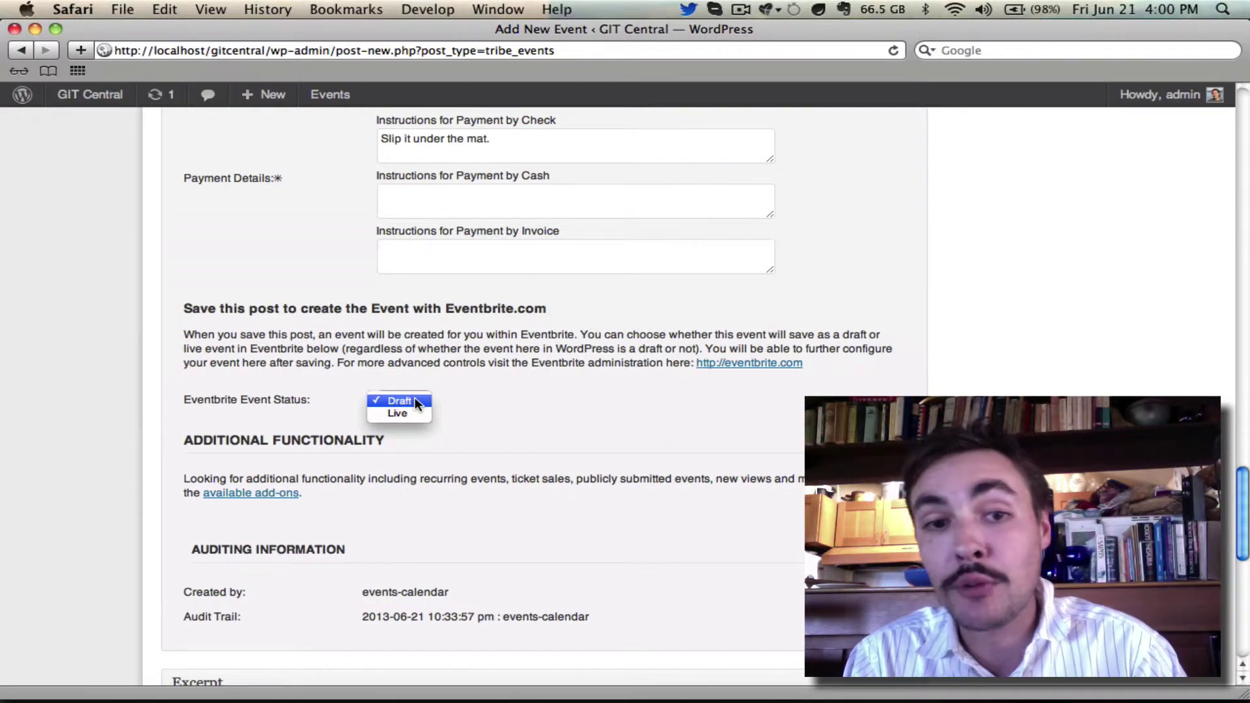
click(415, 401)
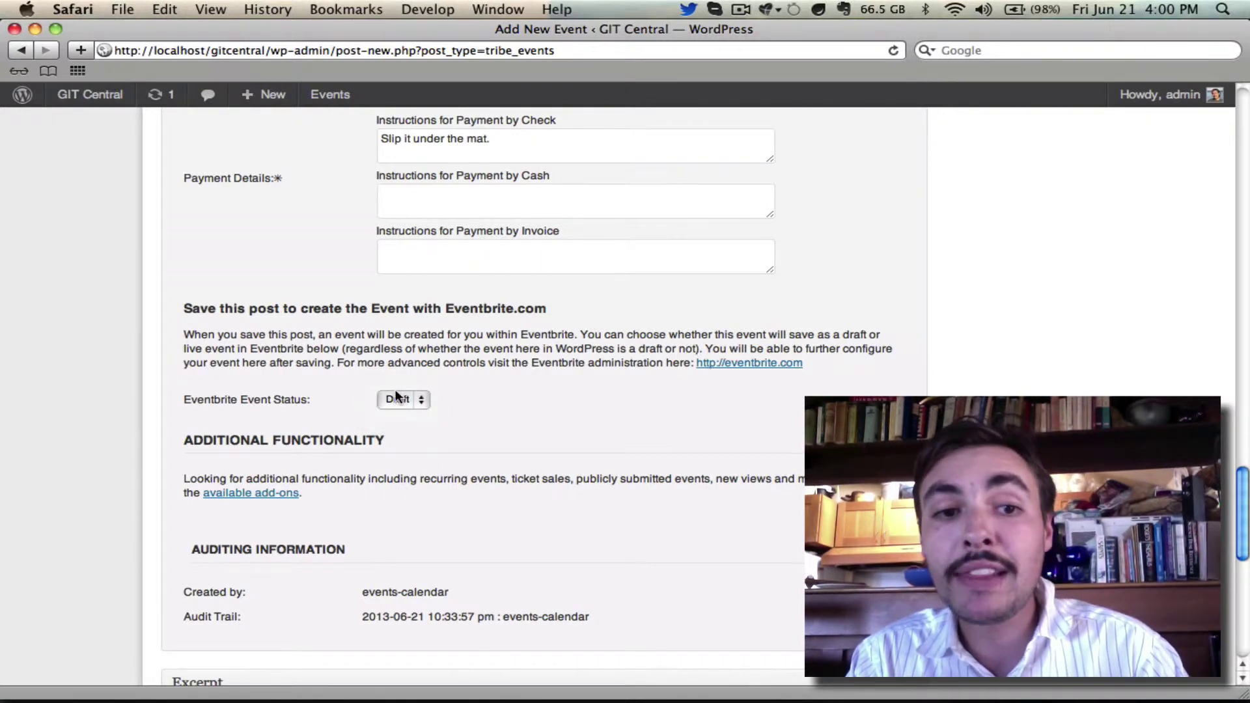
scroll(388, 407, up, 20)
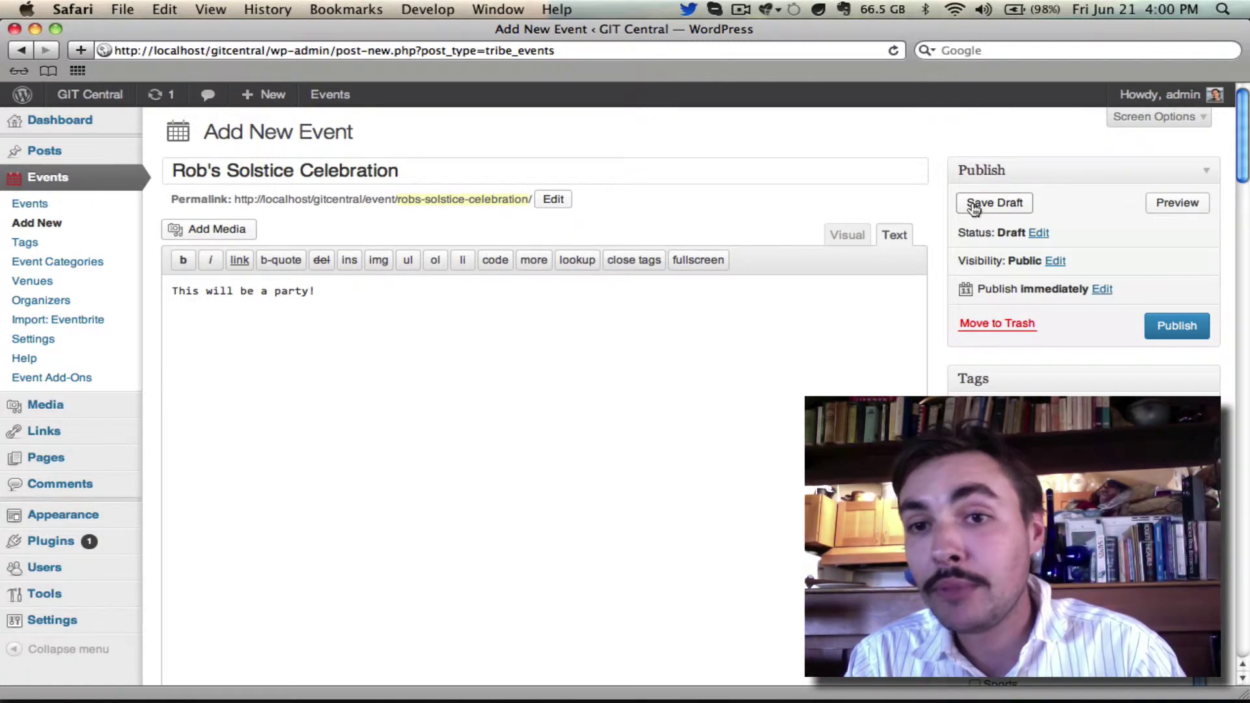
Save the event as a draft, then select the whole event title once the page reloads.
click(975, 205)
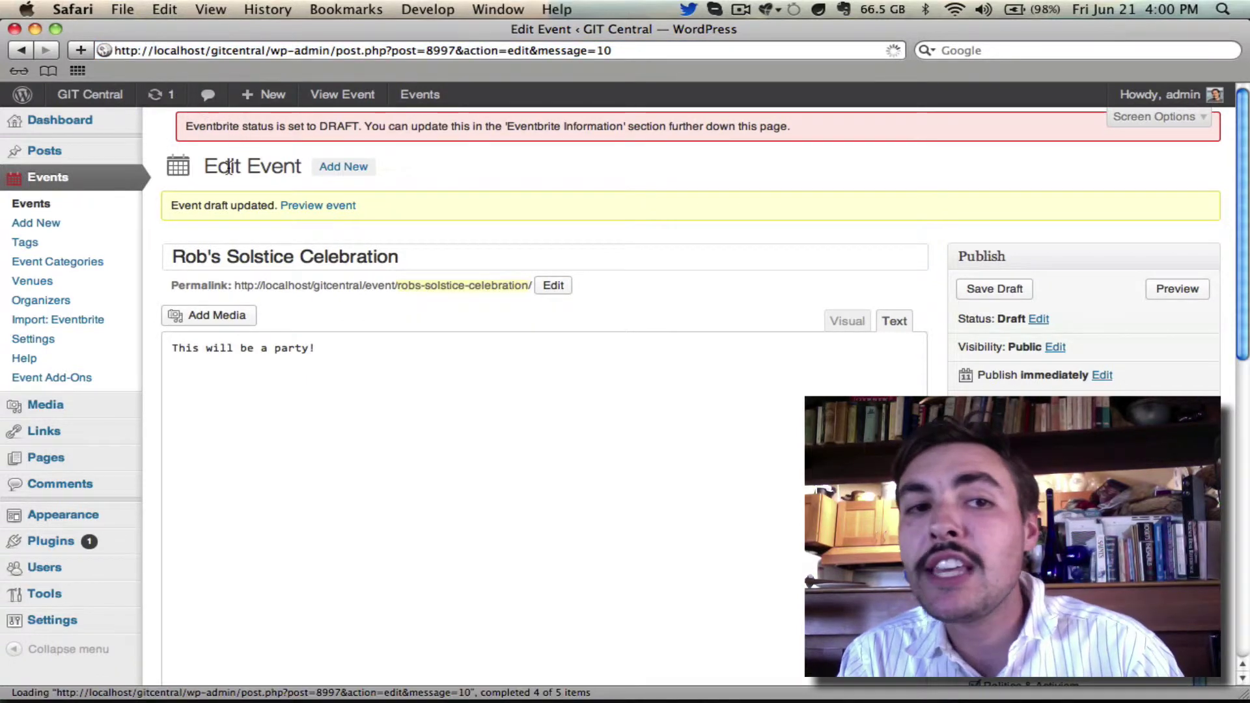
triple_click(366, 270)
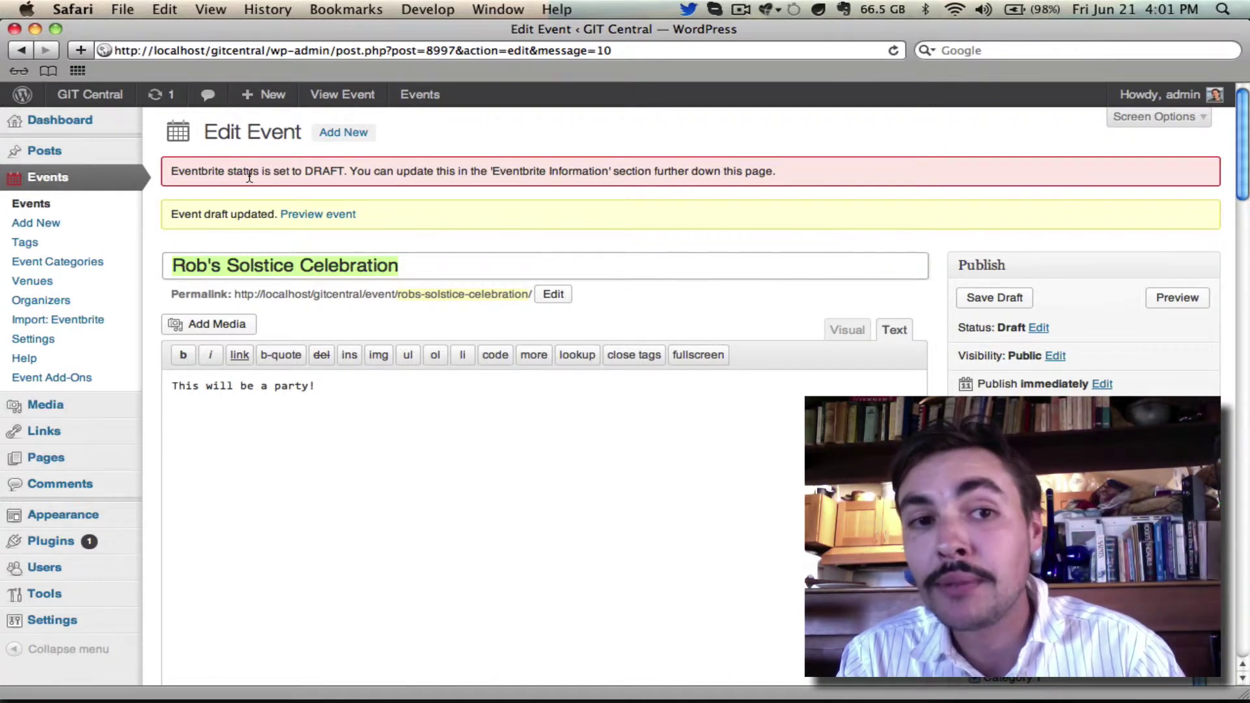
scroll(427, 171, down, 1)
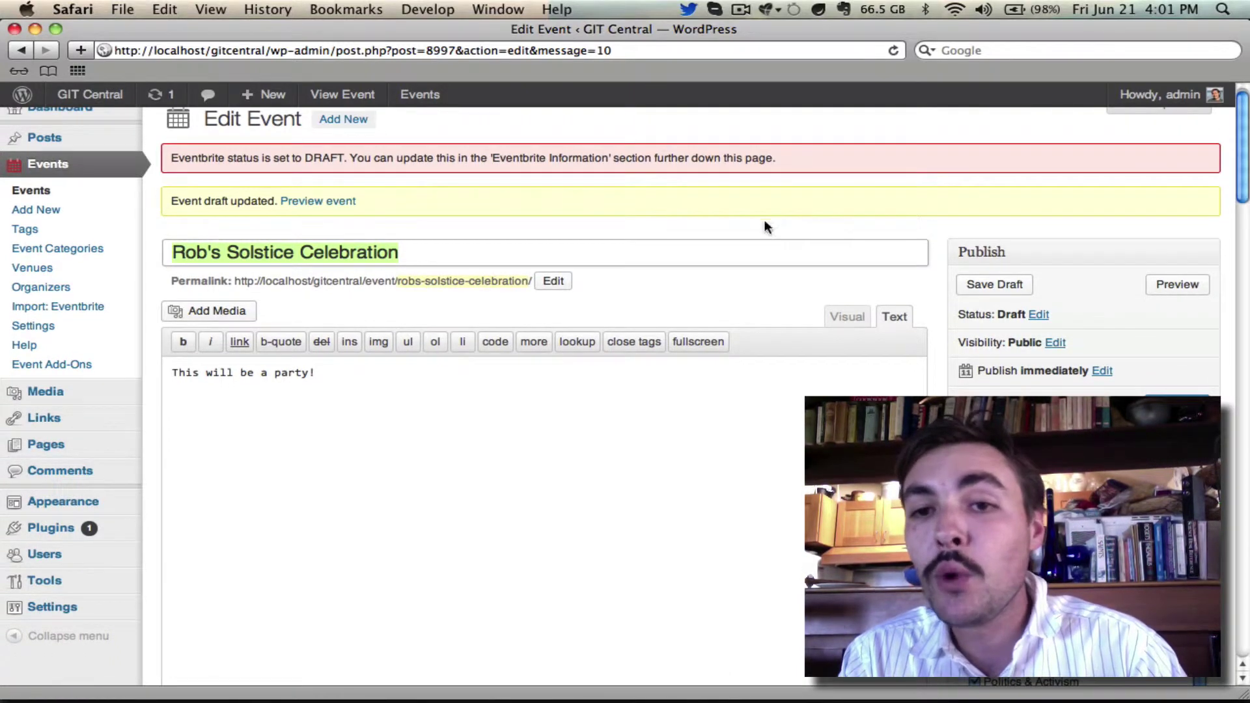
scroll(978, 280, down, 10)
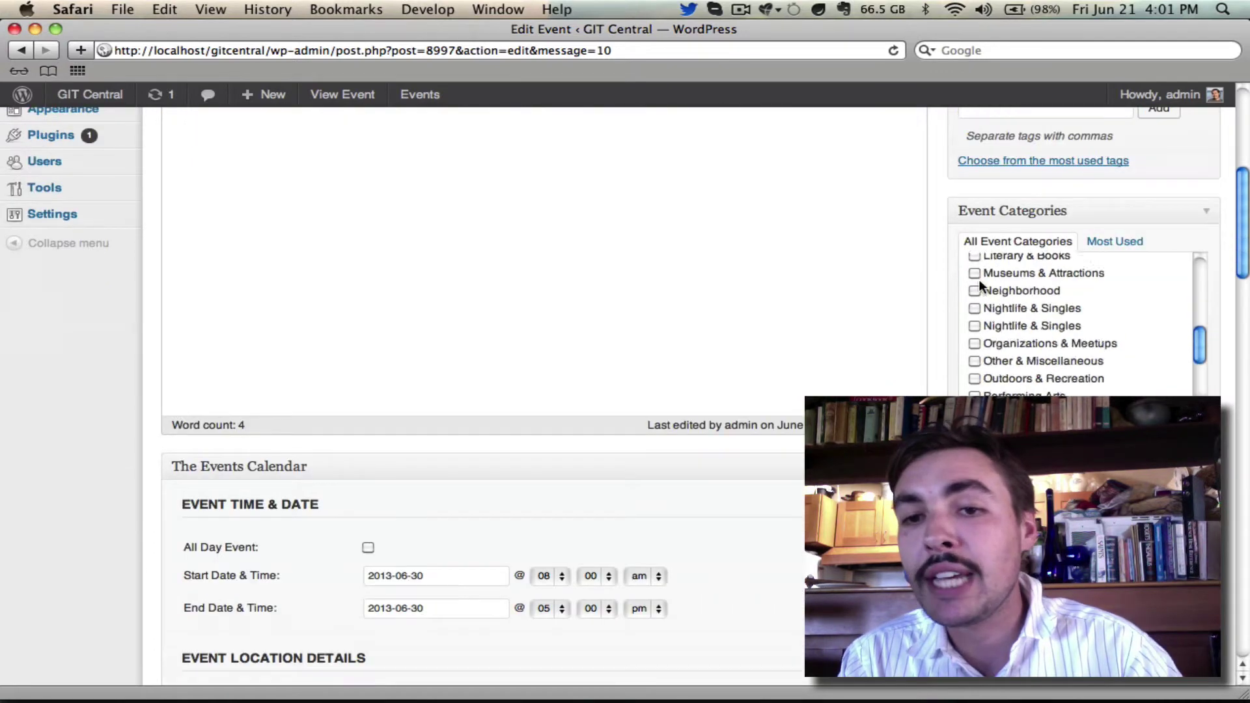
scroll(979, 279, down, 20)
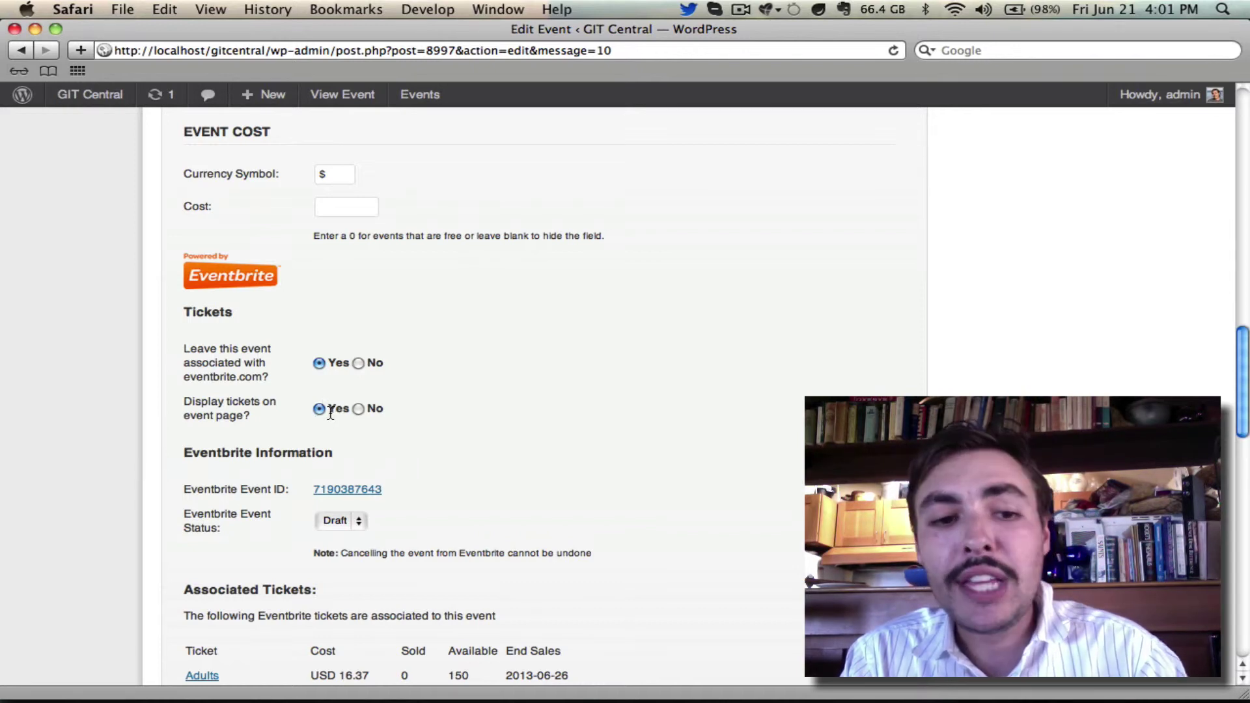
scroll(433, 452, down, 3)
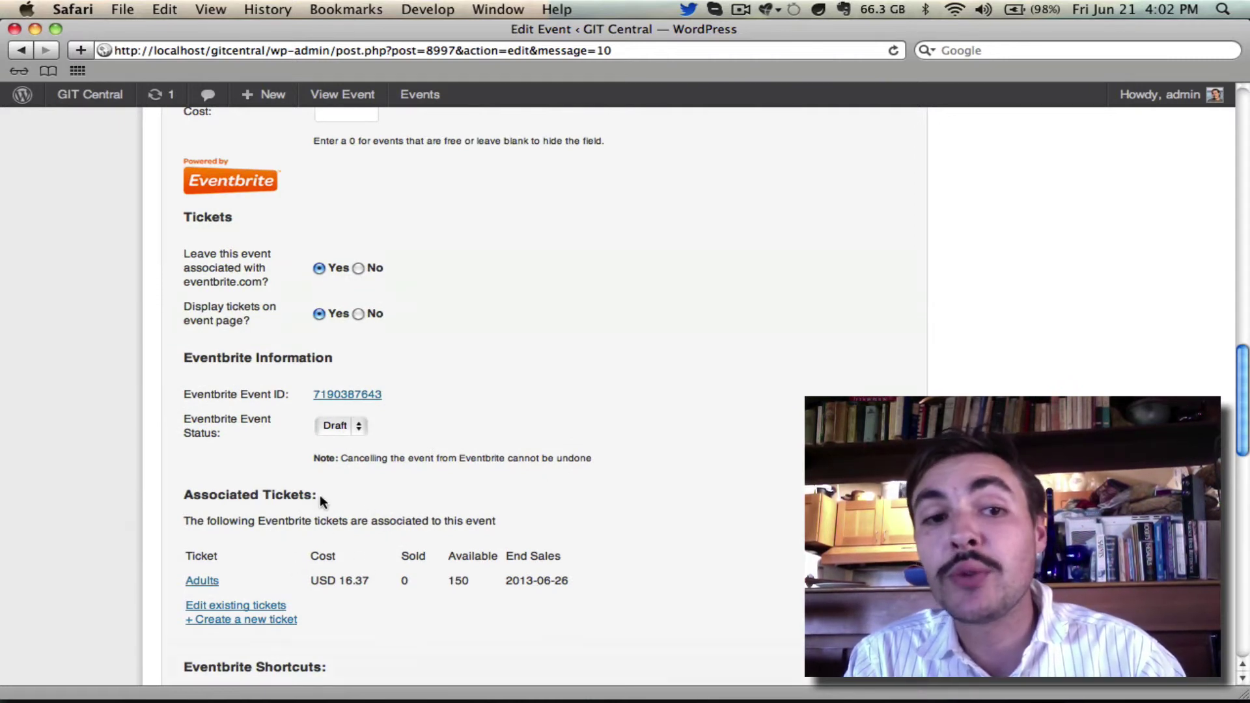
Follow the Eventbrite Event ID link and view the draft listing in its new tab.
click(340, 398)
click(361, 96)
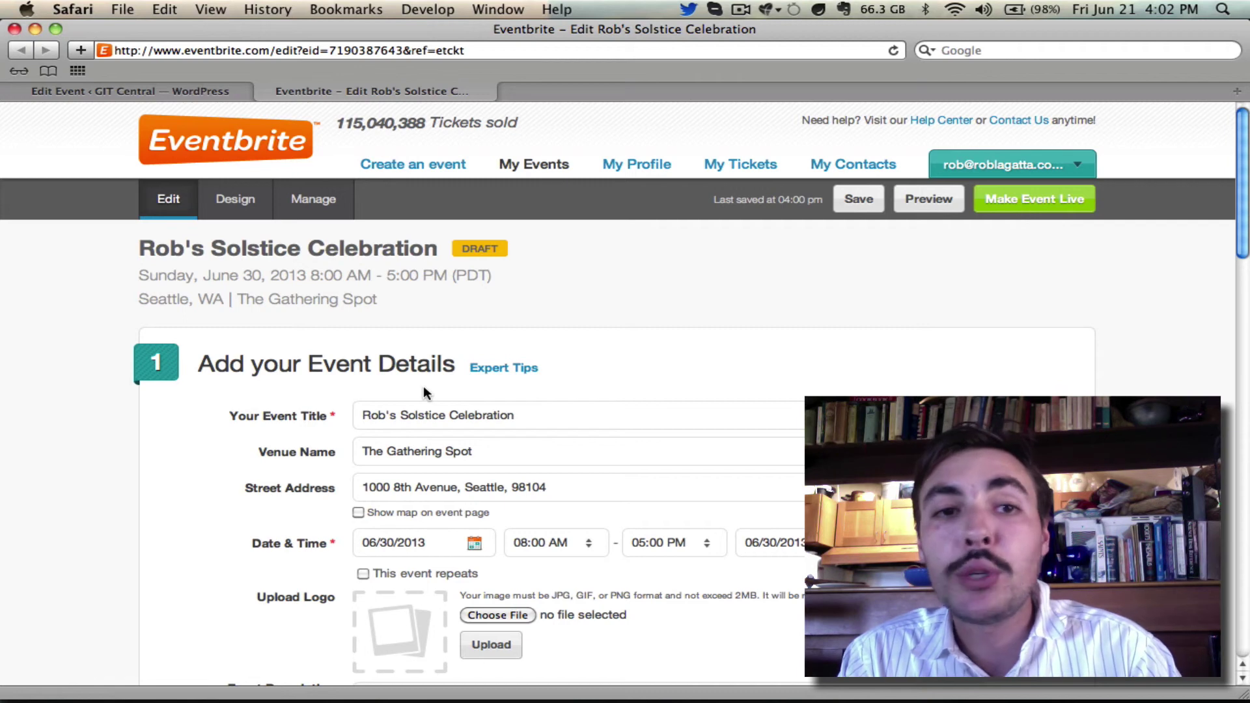
Switch back to the Edit Event ‹ GIT Central — WordPress tab.
click(213, 88)
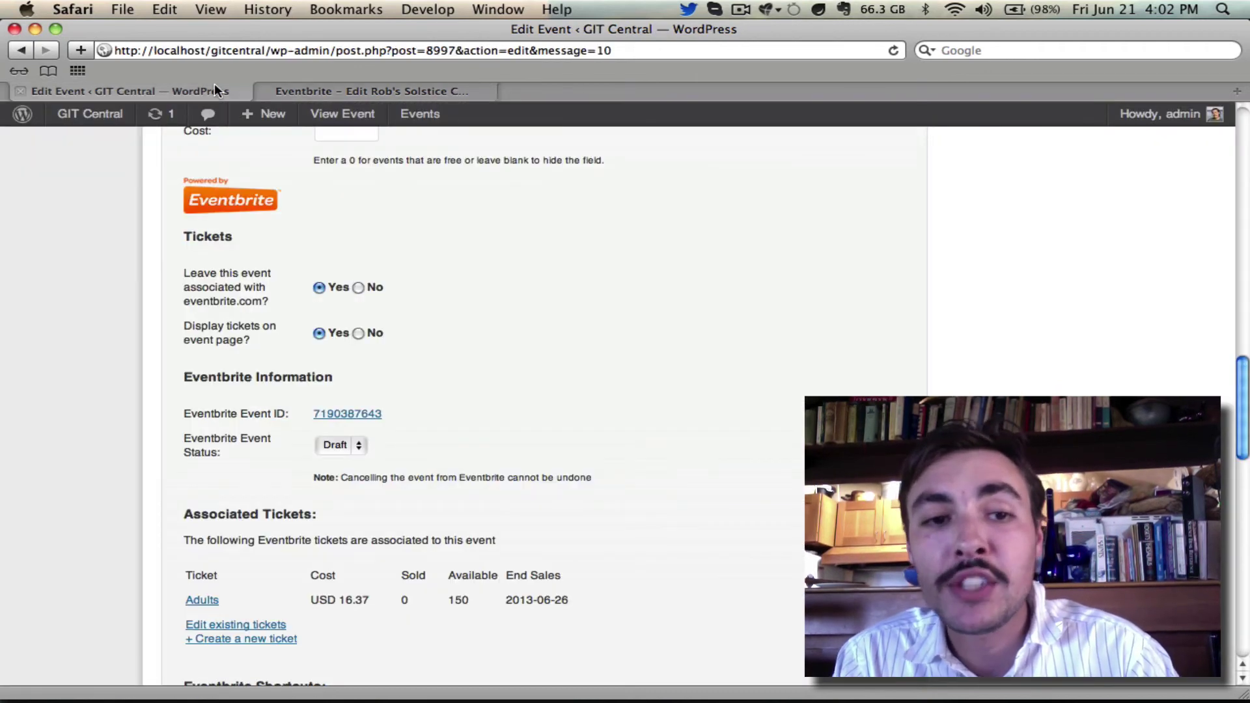